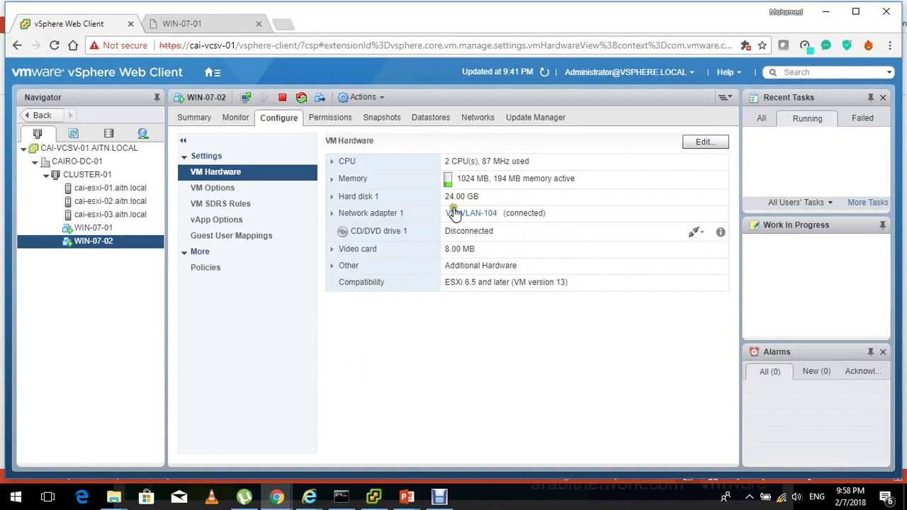
# Step: Start migrating the virtual machine WIN-07-02, changing both its compute resource and storage
pyautogui.rightClick(110, 244)
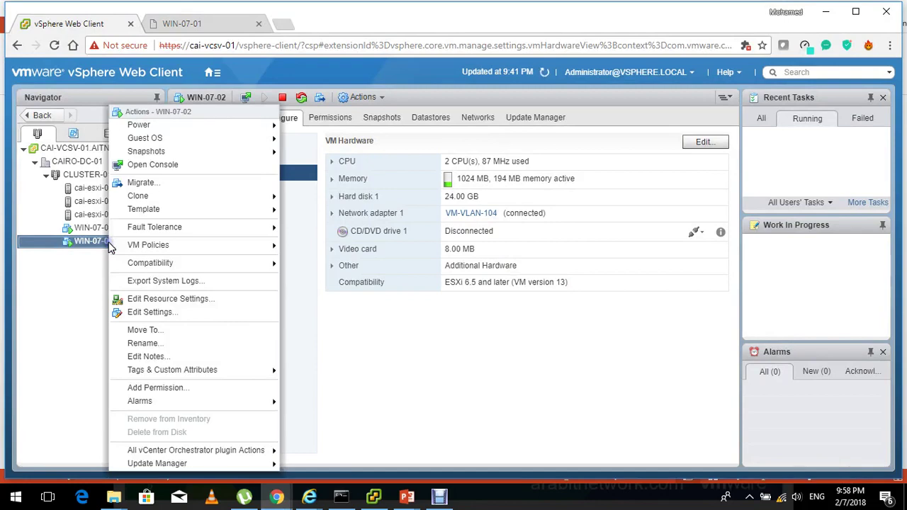
pyautogui.click(193, 184)
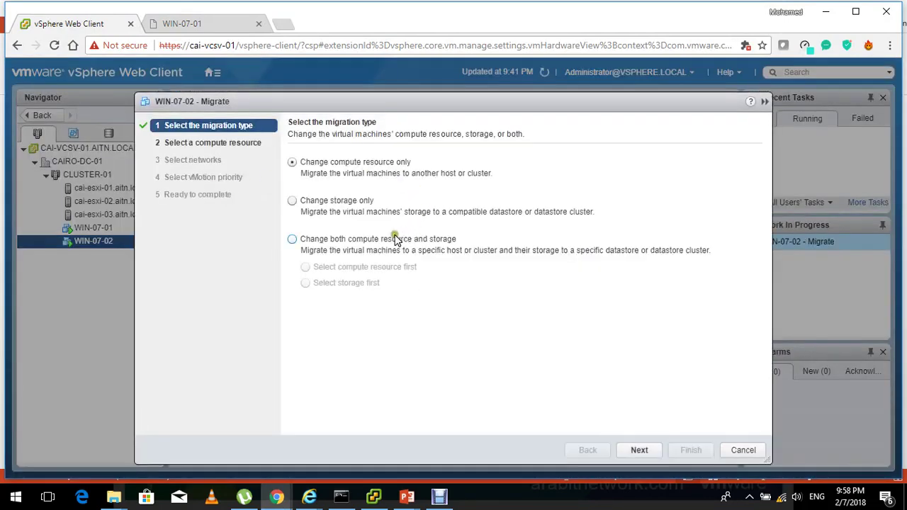
pyautogui.click(381, 243)
pyautogui.click(362, 283)
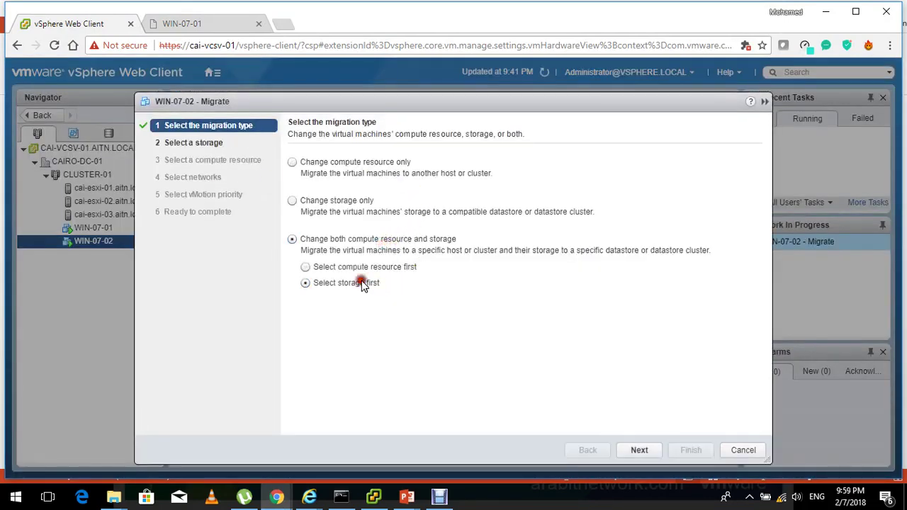
pyautogui.click(639, 451)
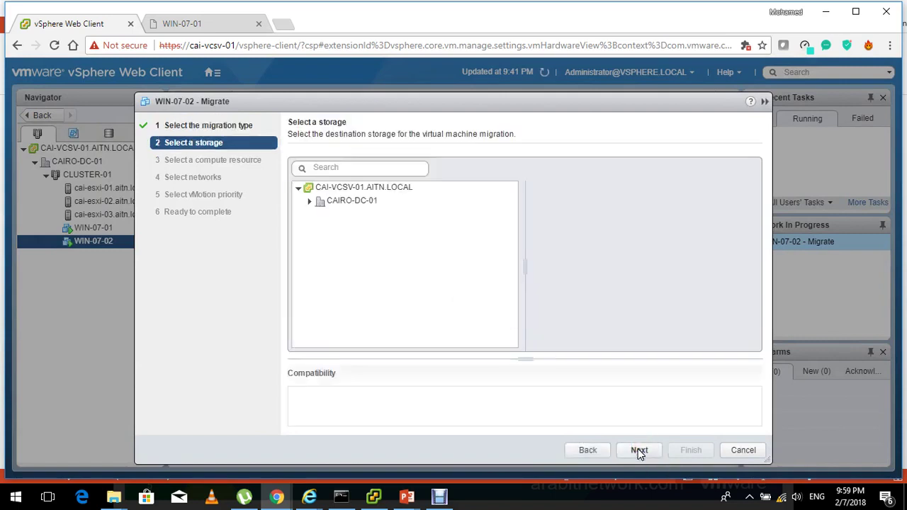
pyautogui.click(309, 202)
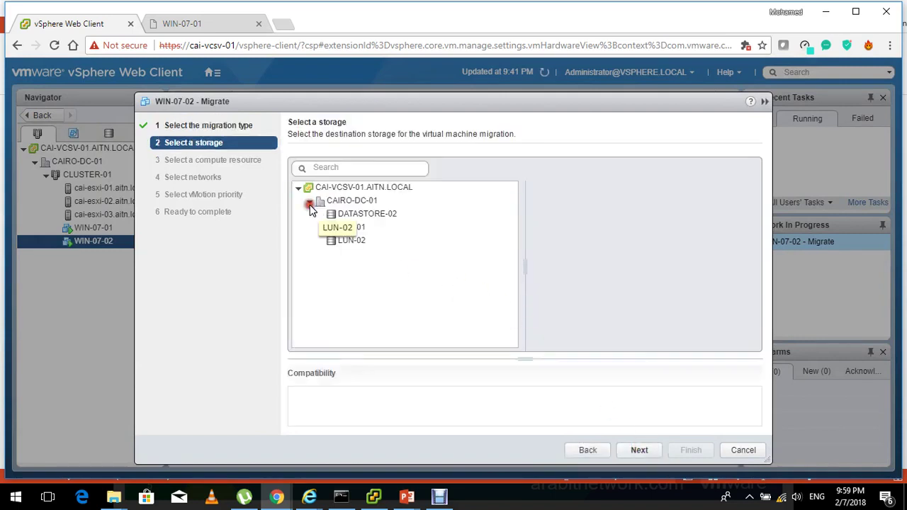
pyautogui.click(380, 242)
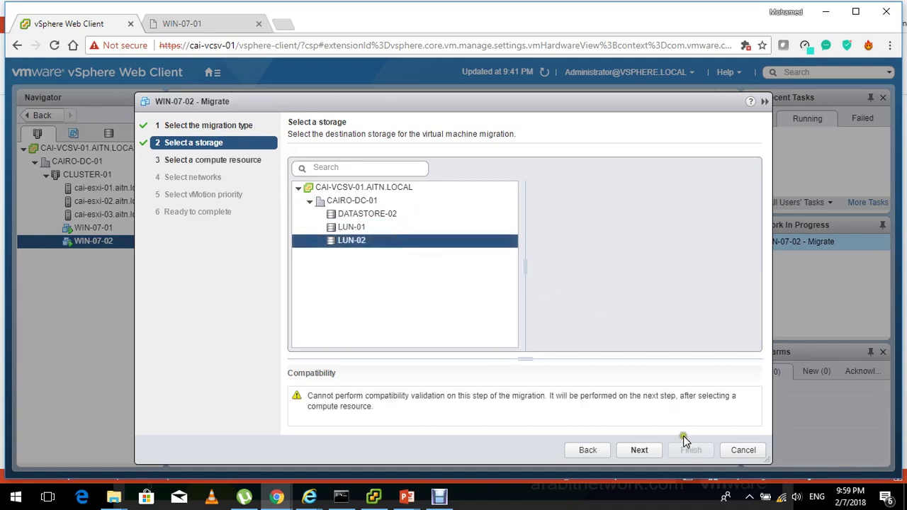
pyautogui.click(639, 451)
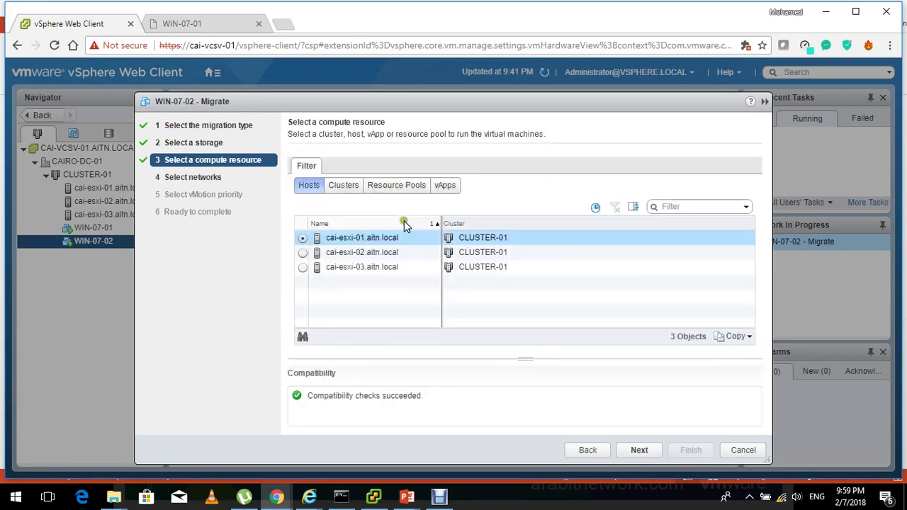
pyautogui.click(388, 254)
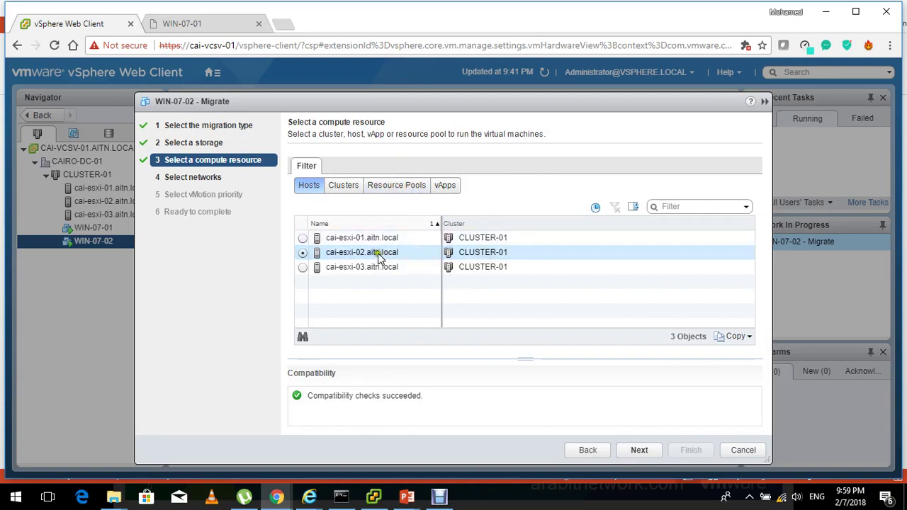
pyautogui.click(374, 272)
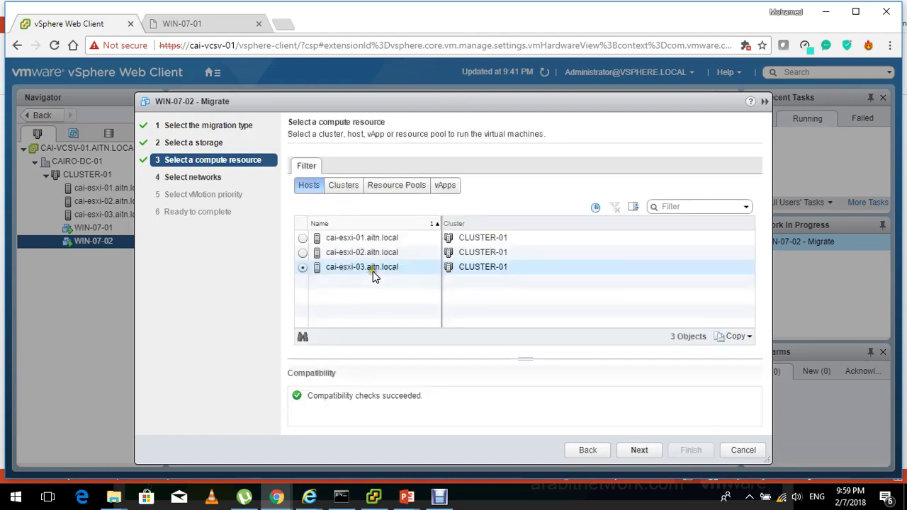
pyautogui.click(369, 253)
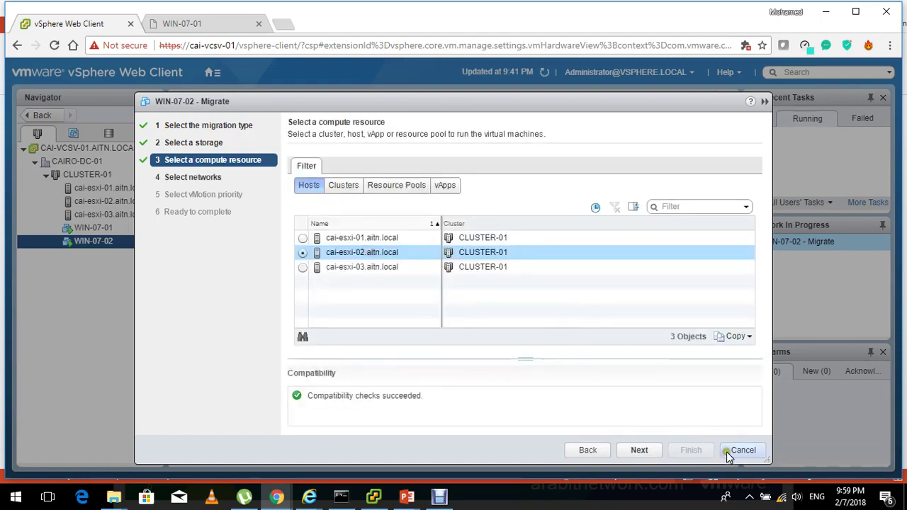
pyautogui.click(581, 449)
pyautogui.click(581, 449)
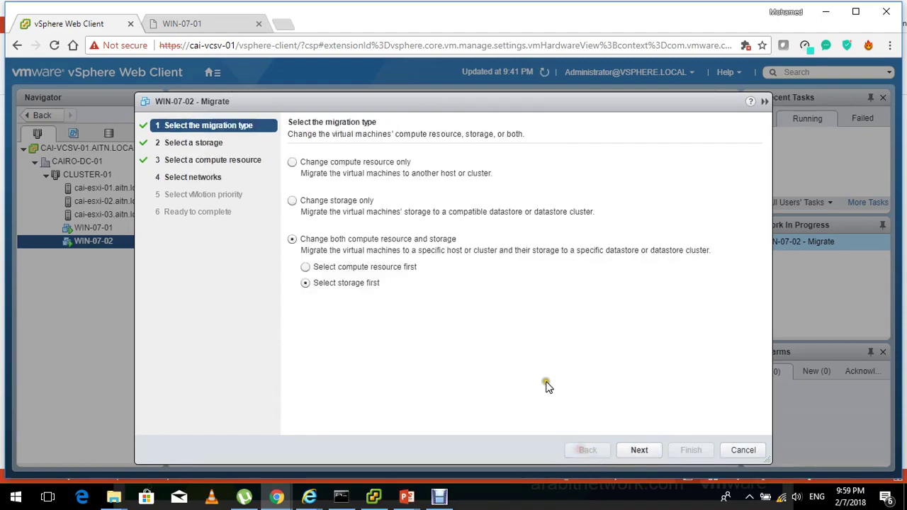
# Step: Set the migration to select the compute resource first and choose host cai-esxi-02.aitn.local in CLUSTER-01 as the destination
pyautogui.click(381, 270)
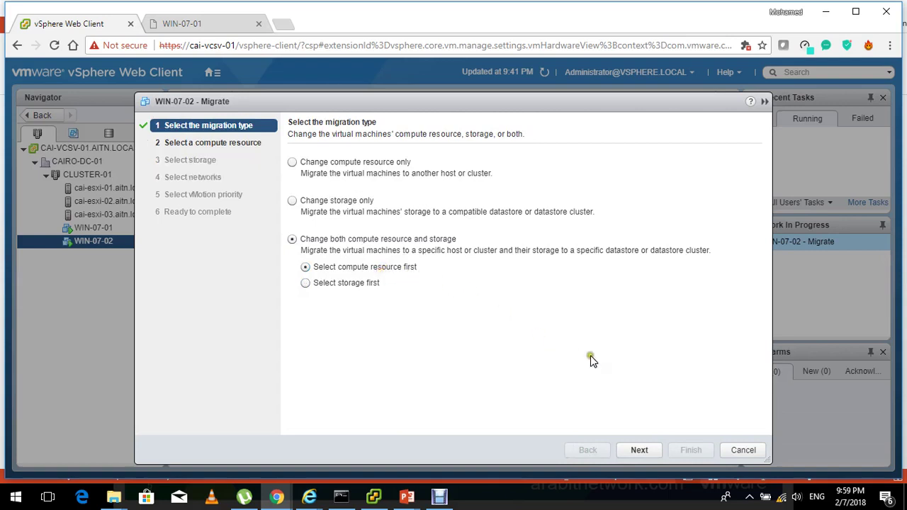
pyautogui.click(648, 450)
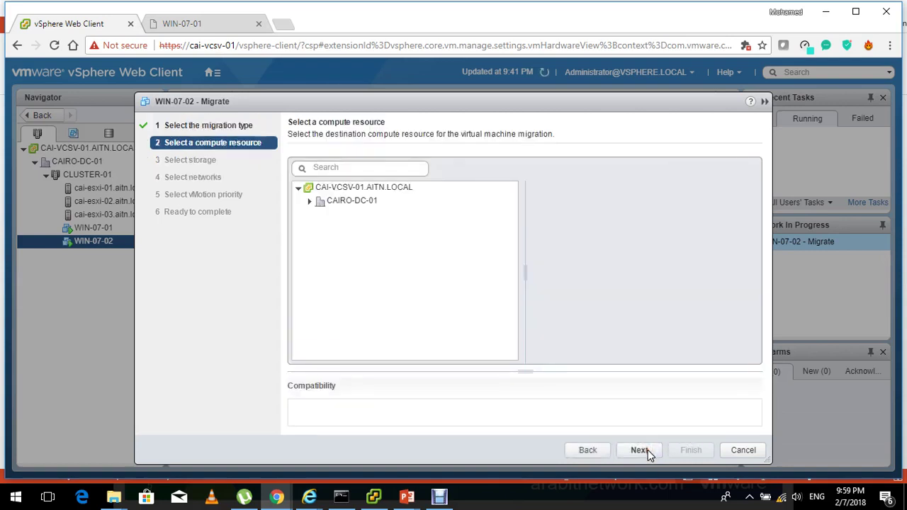
pyautogui.click(309, 202)
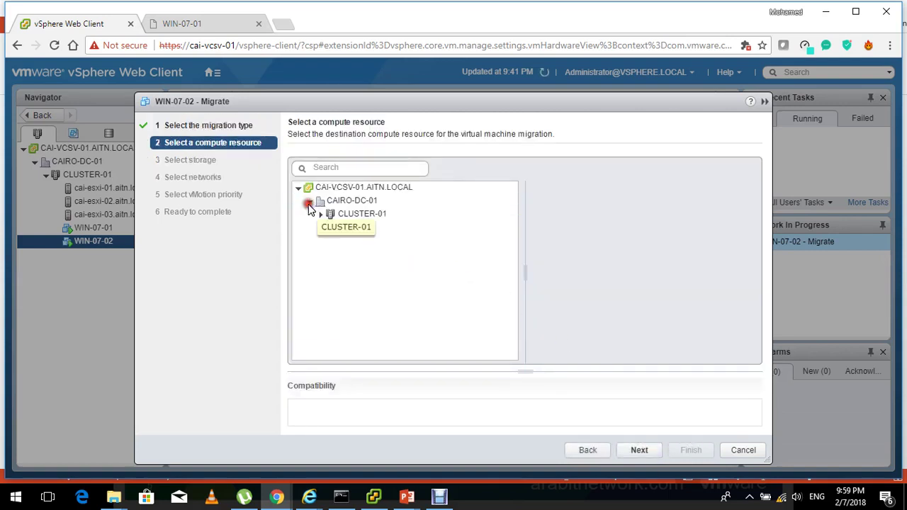
pyautogui.click(319, 216)
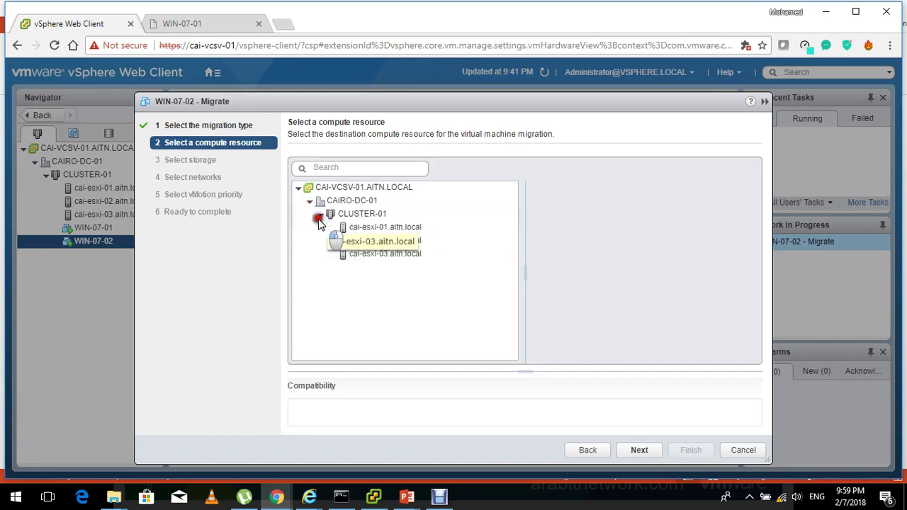
pyautogui.click(477, 231)
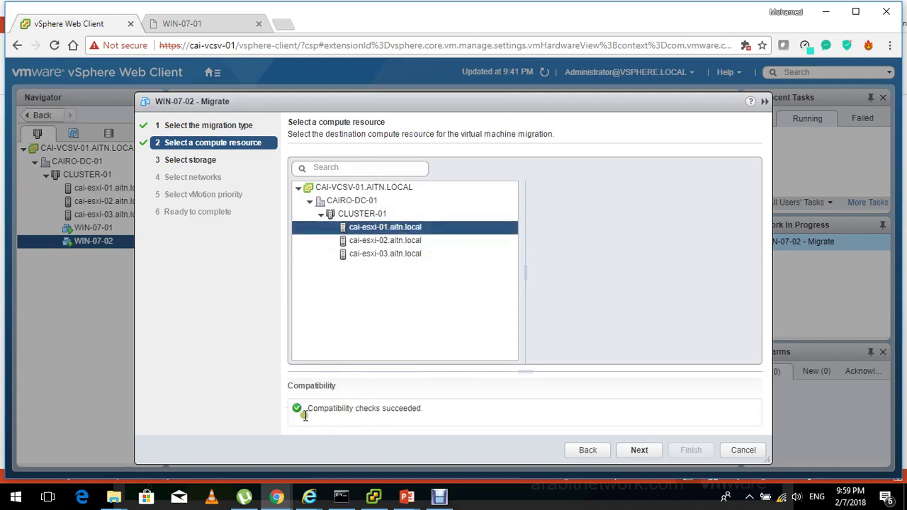
pyautogui.click(463, 245)
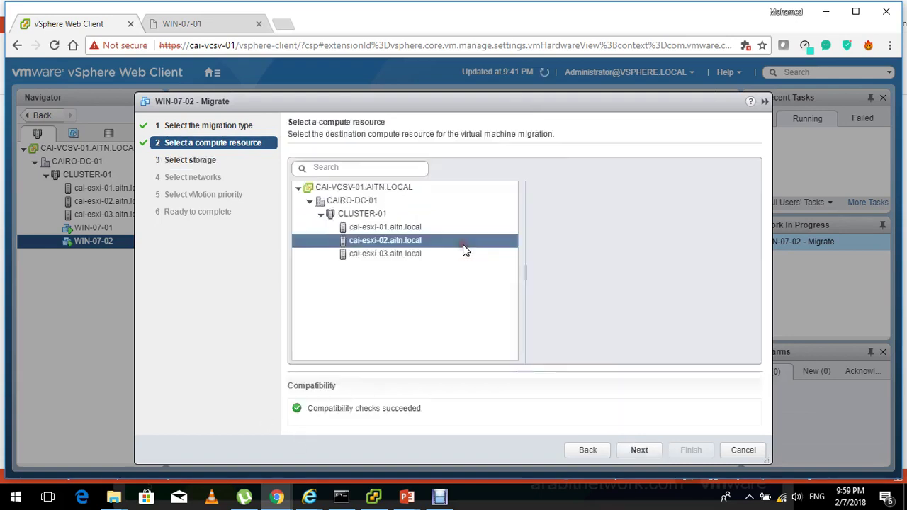
pyautogui.click(444, 259)
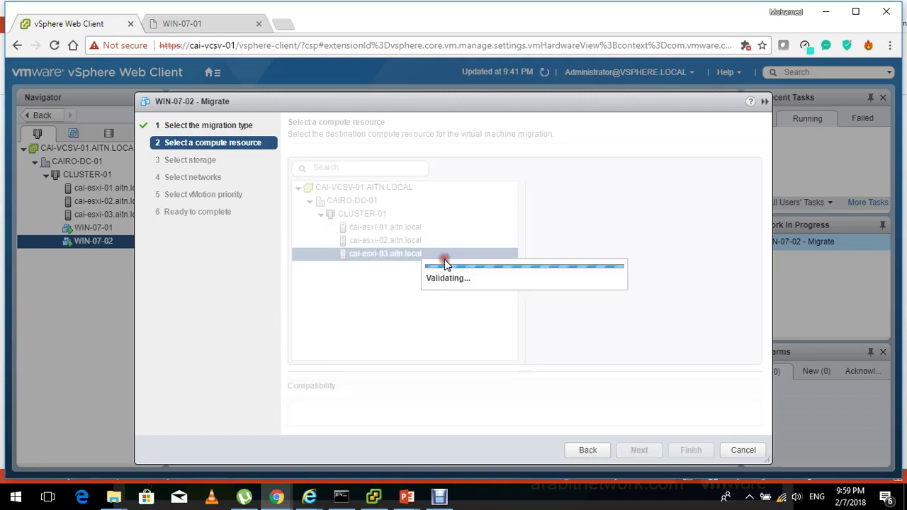
pyautogui.click(442, 240)
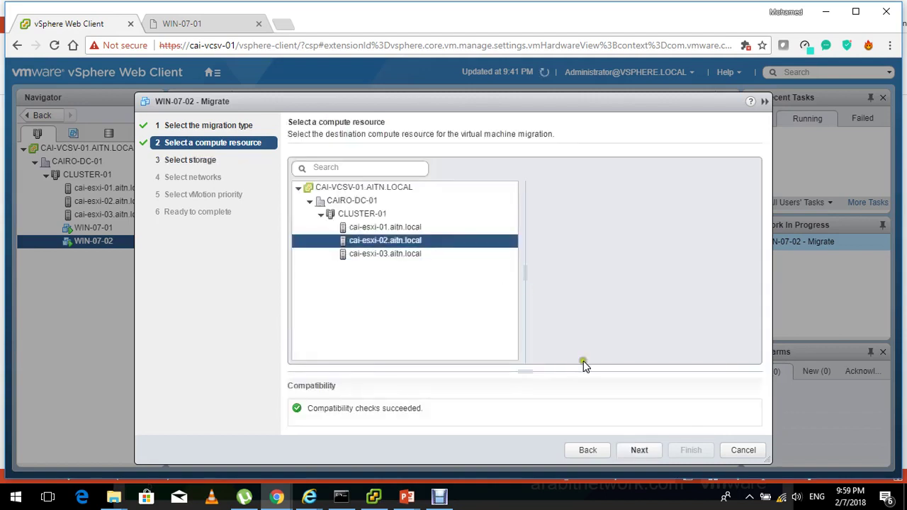
pyautogui.click(619, 452)
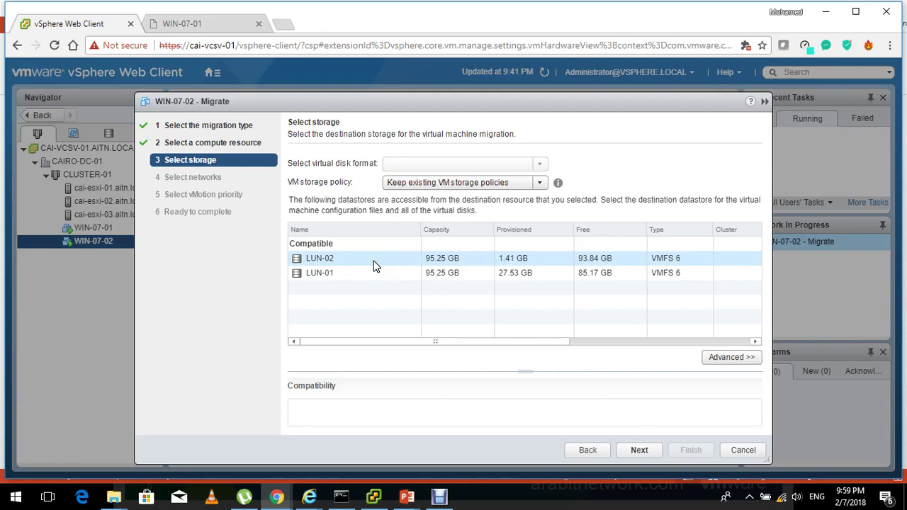
# Step: Choose LUN-02 as destination storage, accept network VM-VLAN-104 and high vMotion priority, and start the migration
pyautogui.click(374, 262)
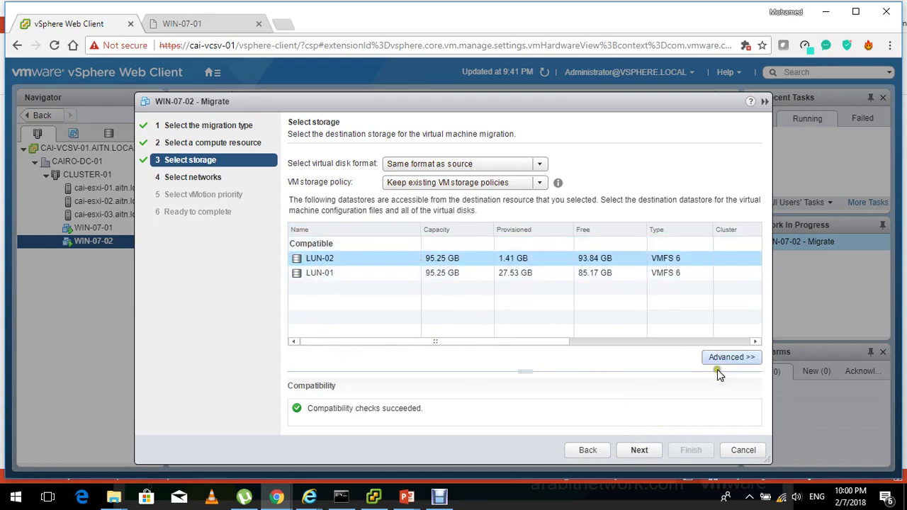
pyautogui.click(638, 450)
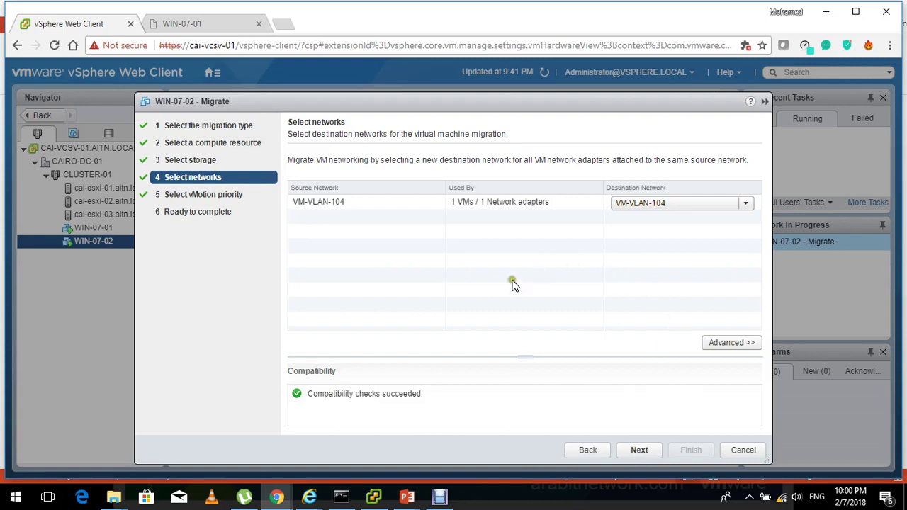
pyautogui.click(641, 453)
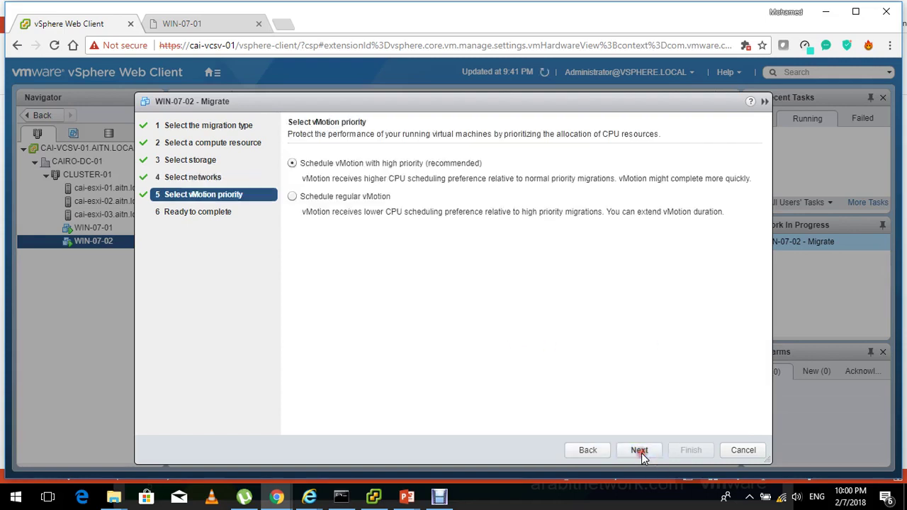
pyautogui.click(641, 452)
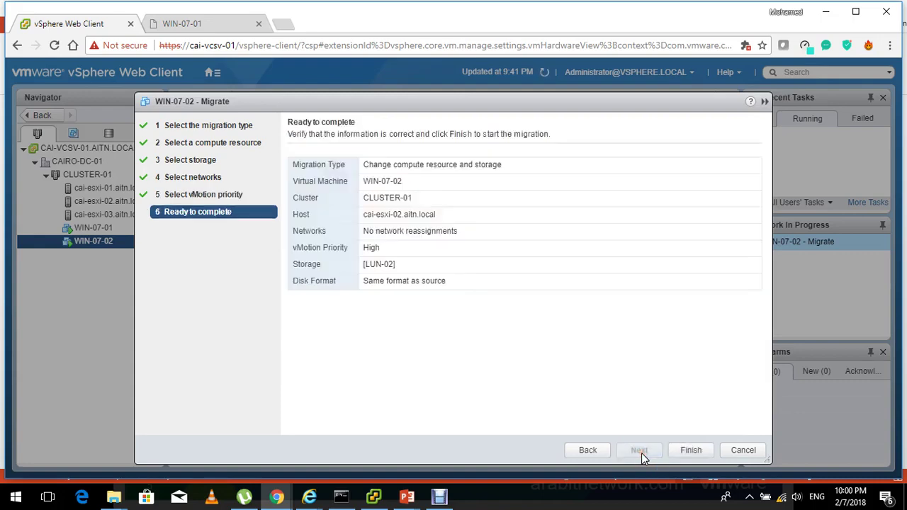
pyautogui.click(685, 452)
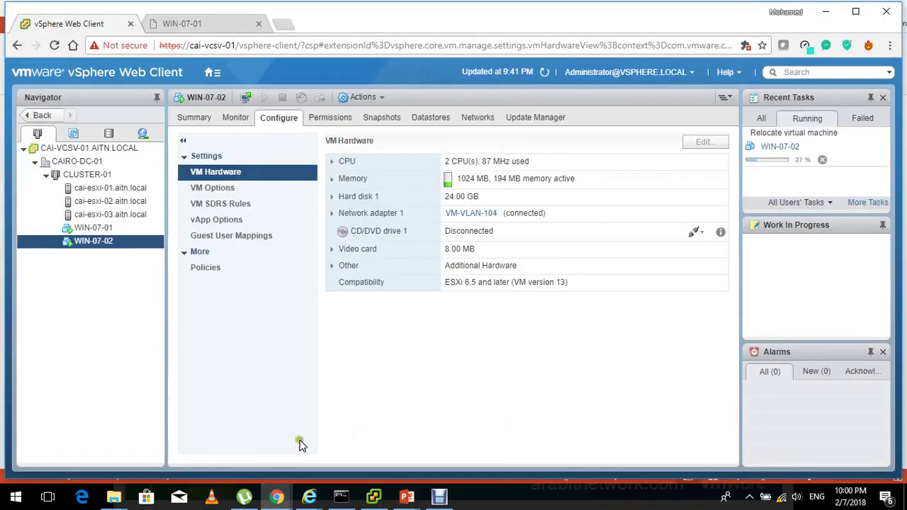
# Step: Switch to the WIN-07-02 console, create a text document with the default name on the guest desktop, and open it
pyautogui.moveTo(277, 496)
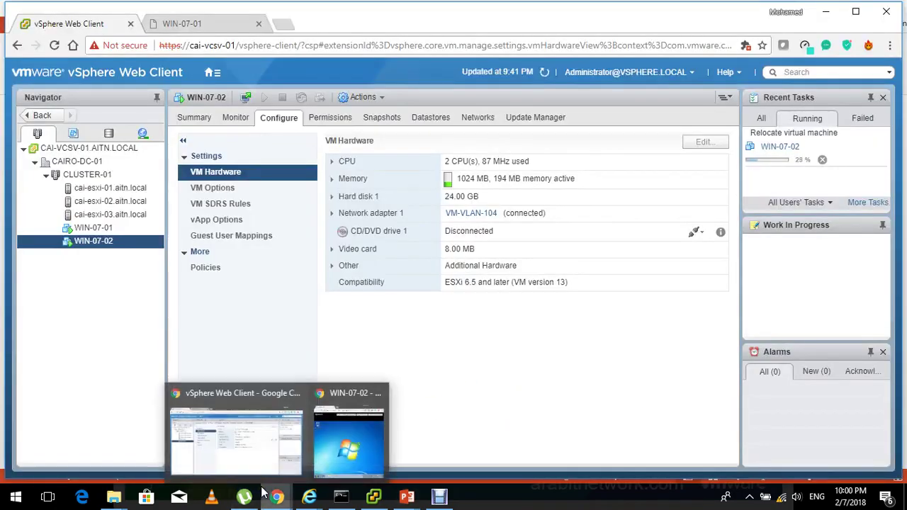
pyautogui.click(325, 435)
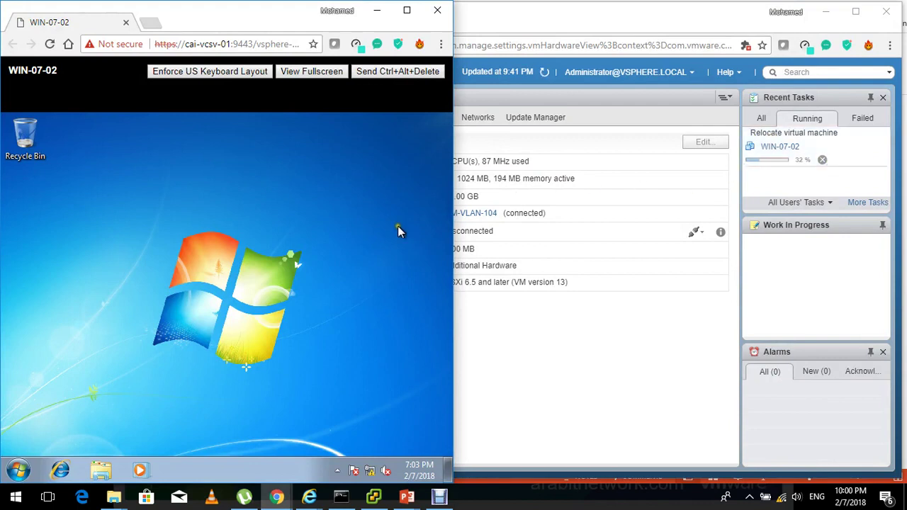
pyautogui.rightClick(280, 267)
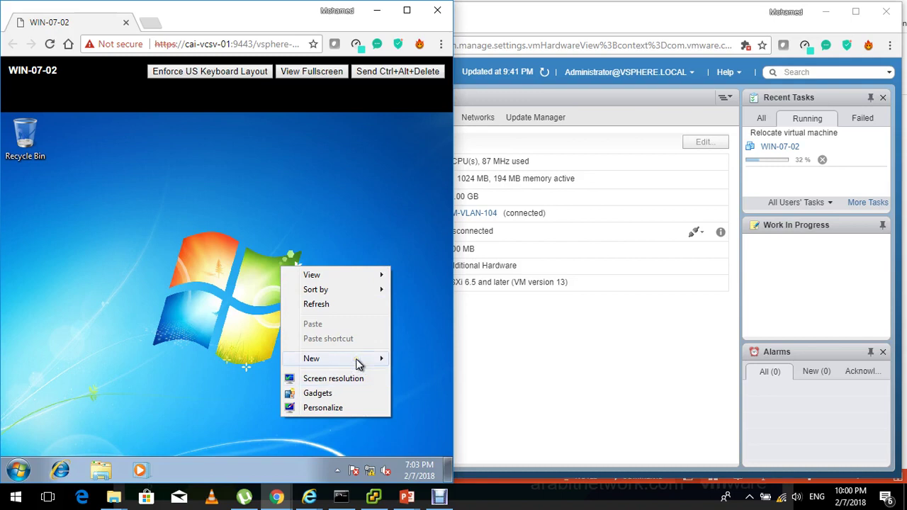
pyautogui.moveTo(358, 363)
pyautogui.click(198, 330)
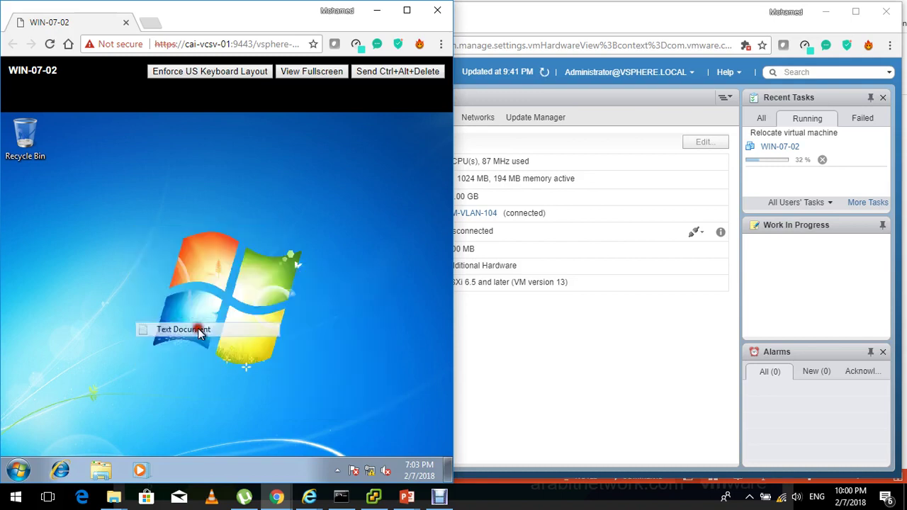
pyautogui.press('Return')
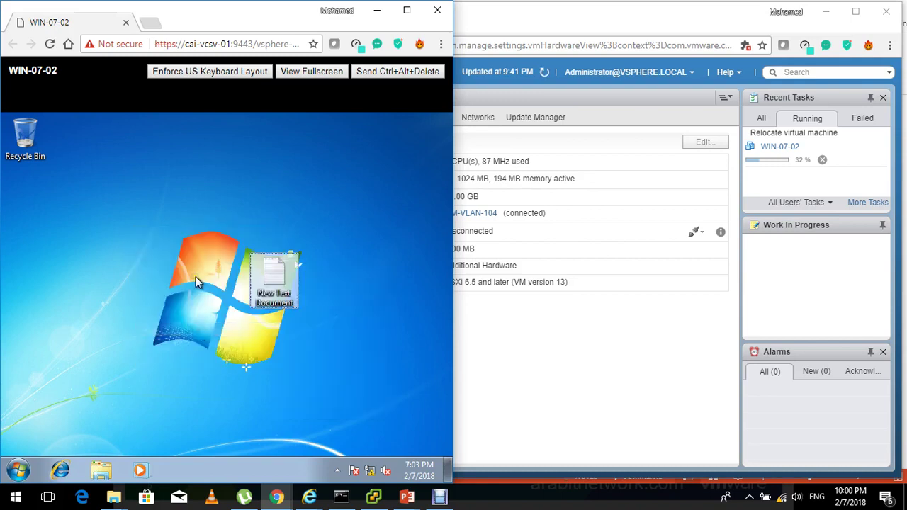
pyautogui.press('Return')
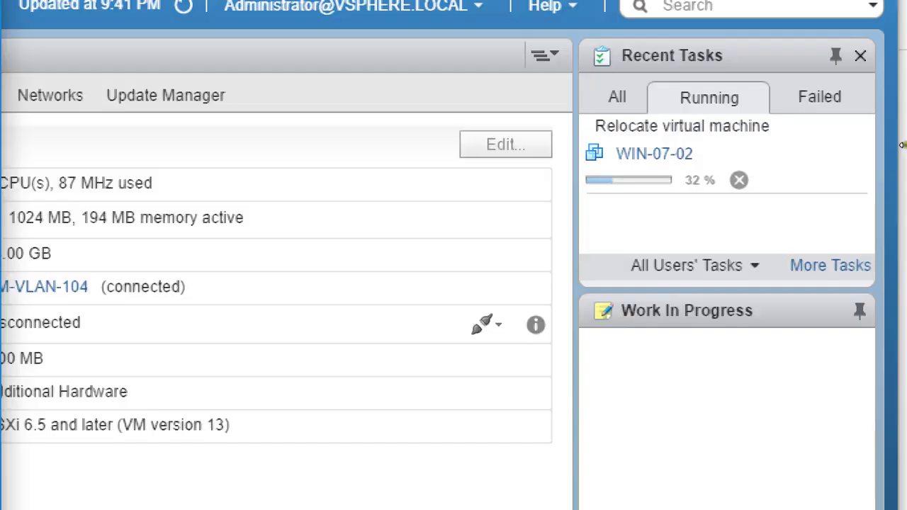
# Step: Examine the details of the running Relocate virtual machine task and the summary of WIN-07-02 in the vSphere Web Client
pyautogui.click(853, 155)
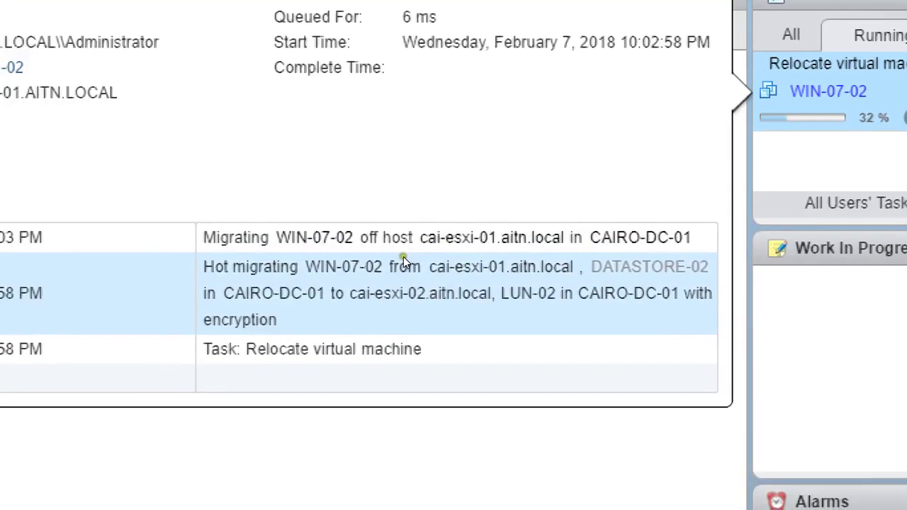
pyautogui.click(544, 270)
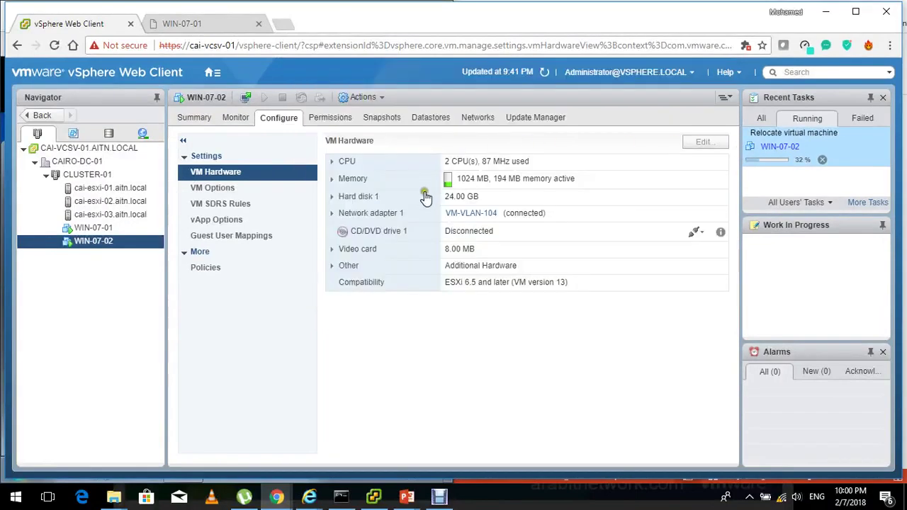
pyautogui.click(195, 118)
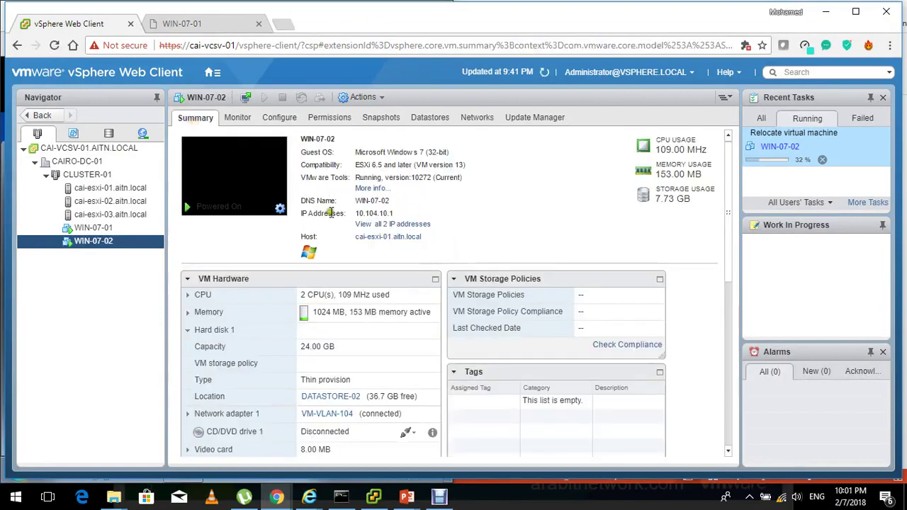
# Step: Dismiss the Start menu in the WIN-07-02 console and enter filler text in the open Notepad document while checking the relocation task
pyautogui.hotkey('alt', 'Tab')
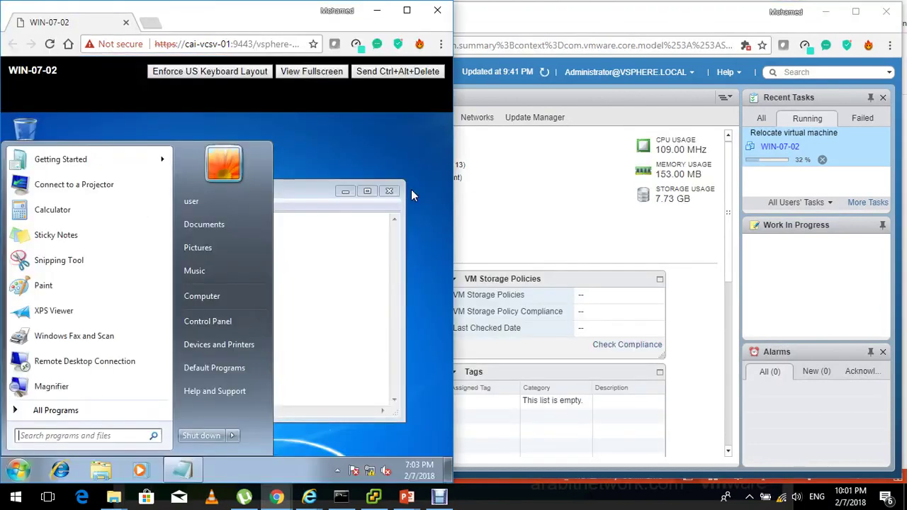
pyautogui.click(313, 248)
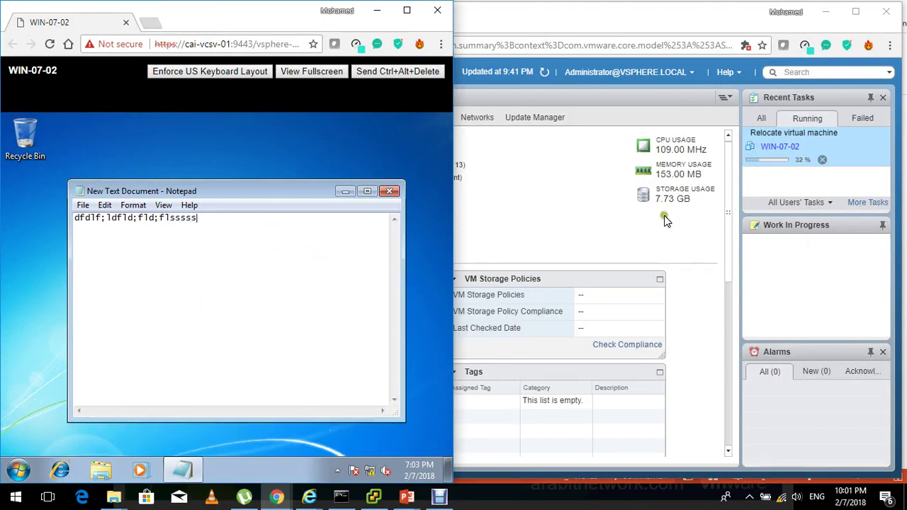
pyautogui.click(615, 234)
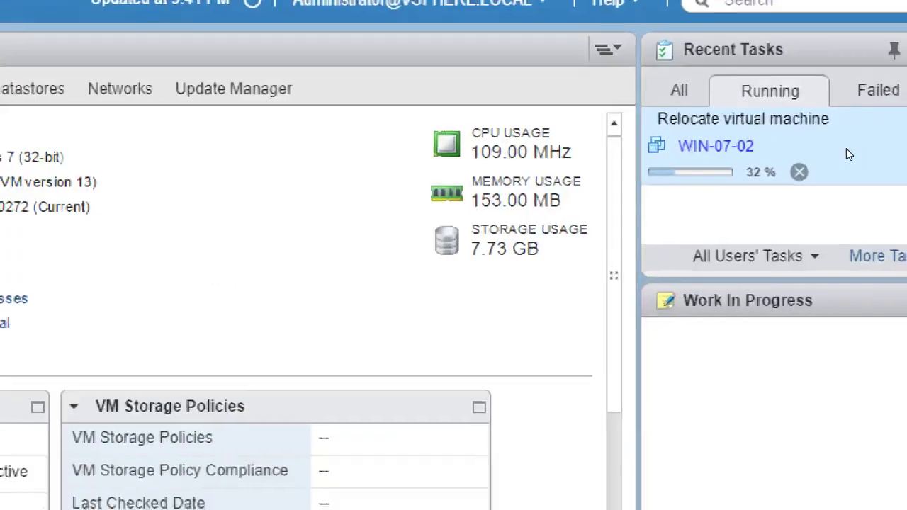
pyautogui.moveTo(836, 147)
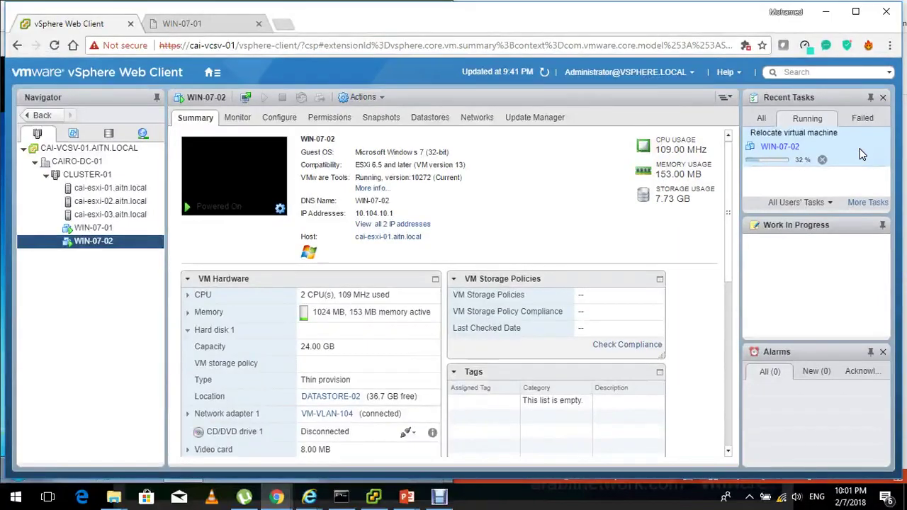
pyautogui.hotkey('alt', 'Tab')
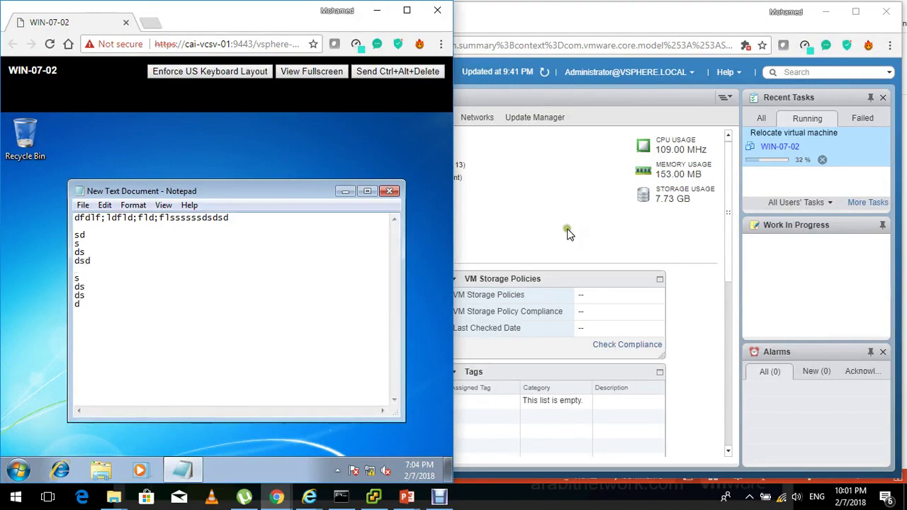
# Step: Refresh the vSphere Web Client data and add more filler lines, starting with "cs", to the Notepad document in WIN-07-02
pyautogui.click(530, 200)
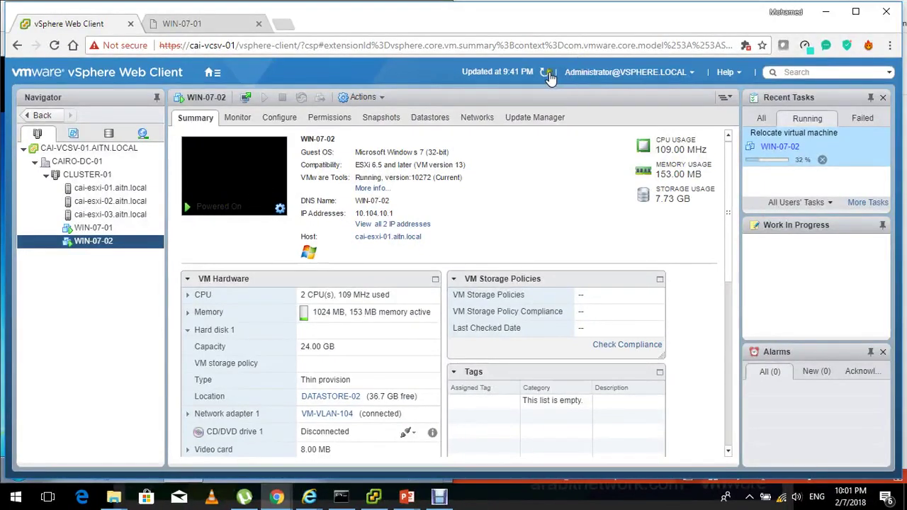
pyautogui.click(547, 73)
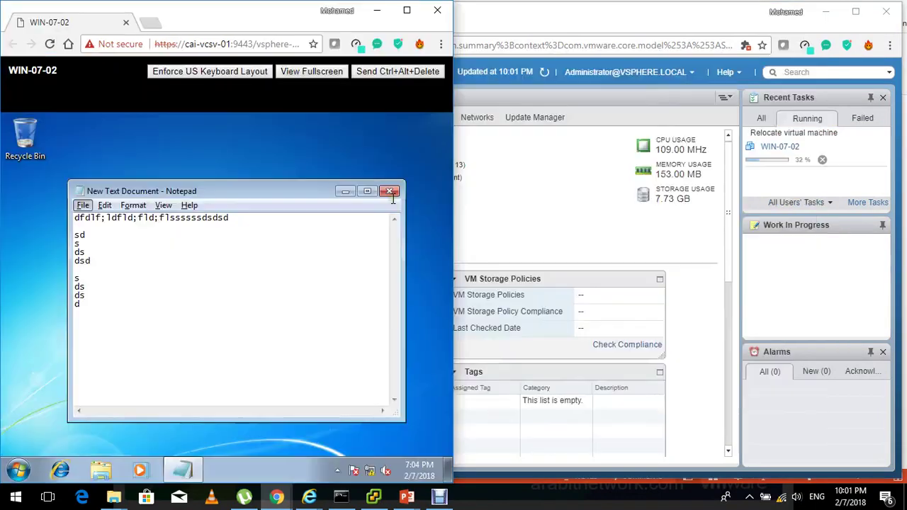
pyautogui.write('cs')
pyautogui.press('Return')
pyautogui.write('s d s')
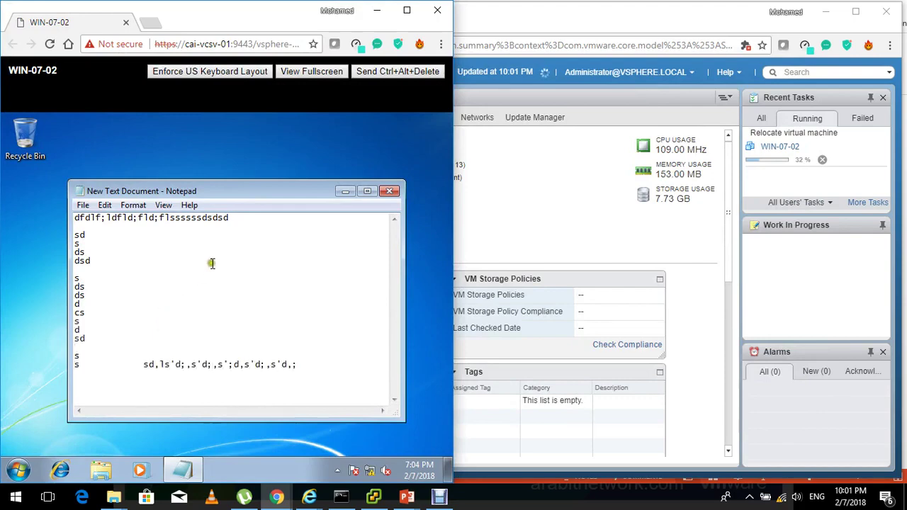
# Step: Switch to the vSphere Web Client and set up a migration of WIN-07-01 that changes storage only
pyautogui.hotkey('alt', 'Tab')
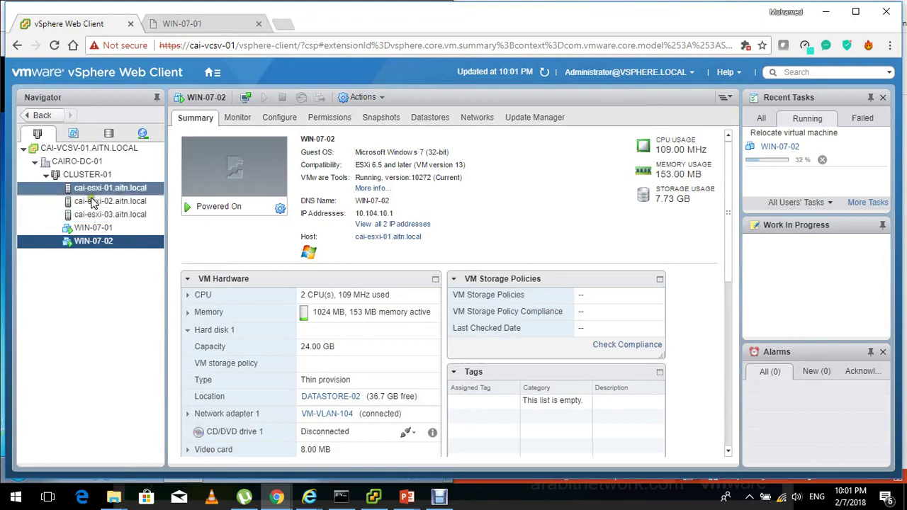
pyautogui.click(118, 227)
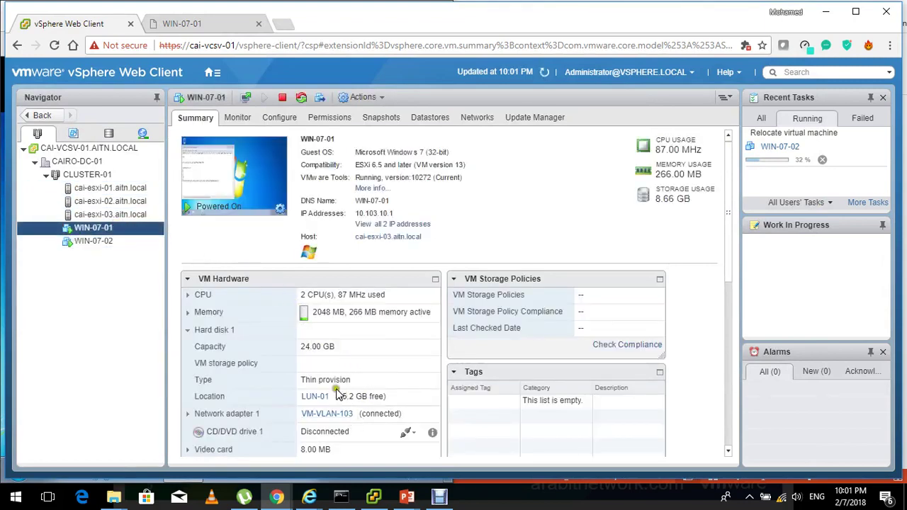
pyautogui.rightClick(99, 234)
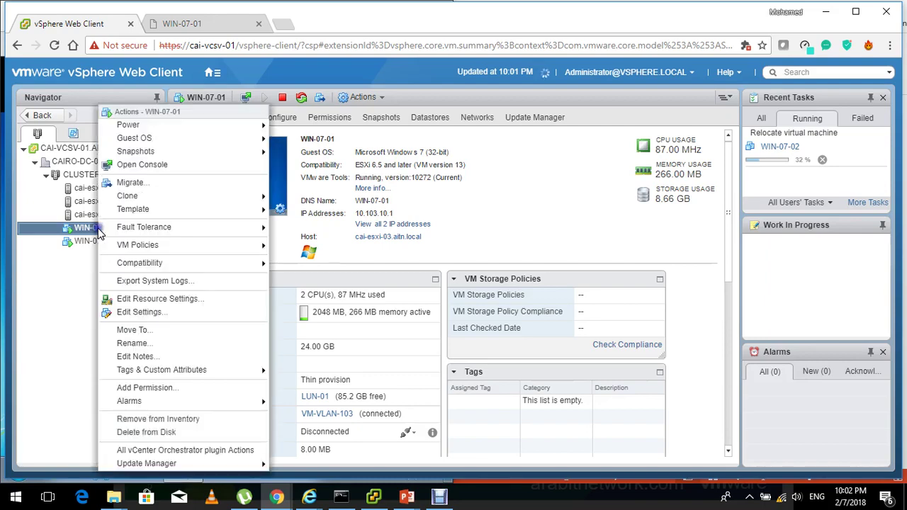
pyautogui.click(212, 186)
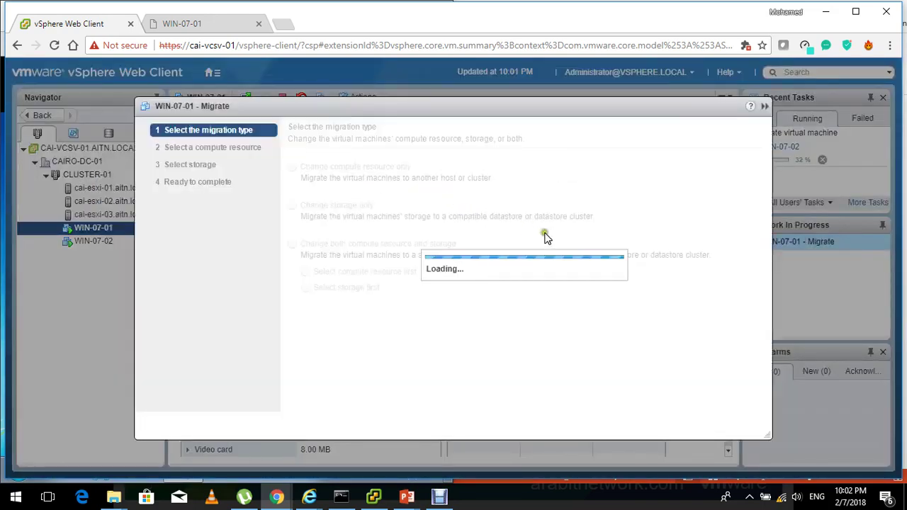
pyautogui.click(358, 198)
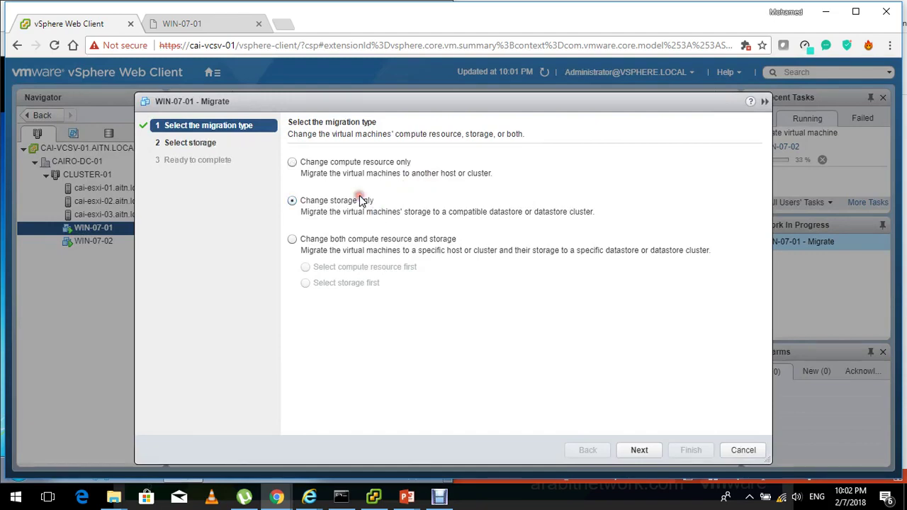
pyautogui.click(639, 449)
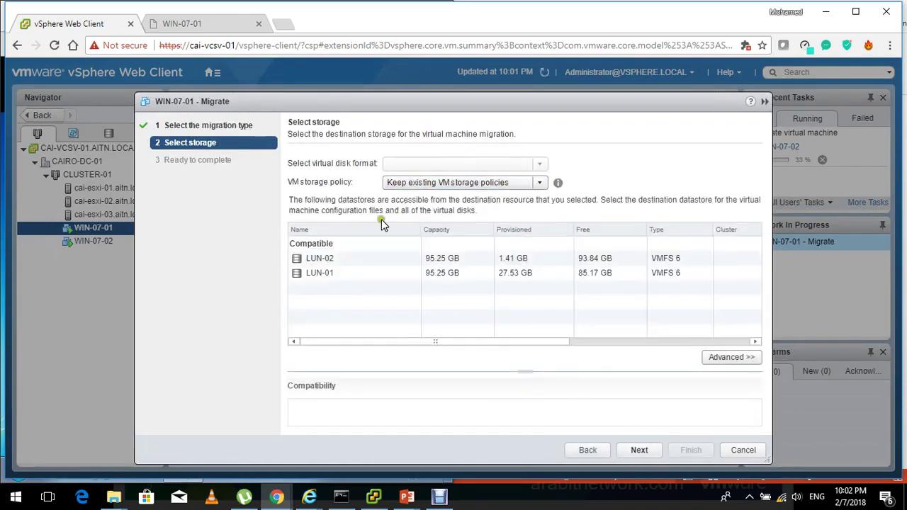
# Step: Start the WIN-07-01 migration to datastore LUN-02 in the same disk format as the source, and enlarge the Recent Tasks area
pyautogui.click(370, 259)
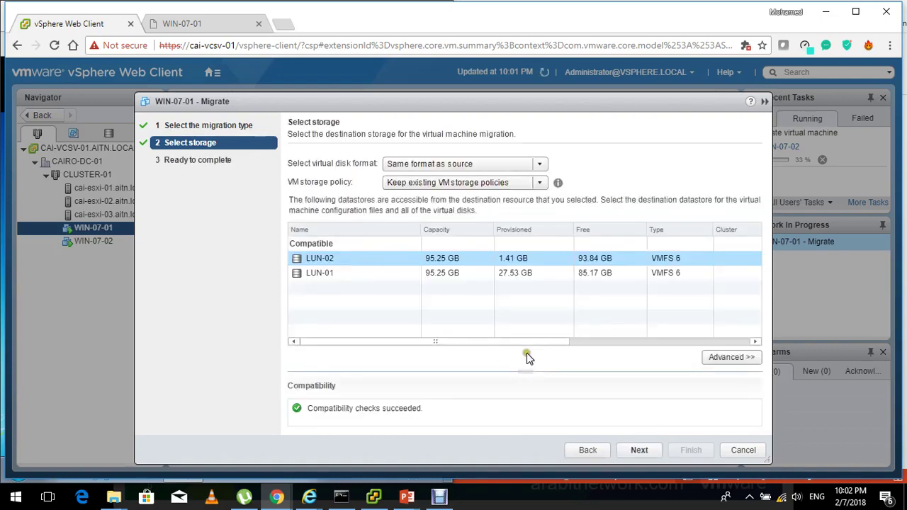
pyautogui.click(641, 451)
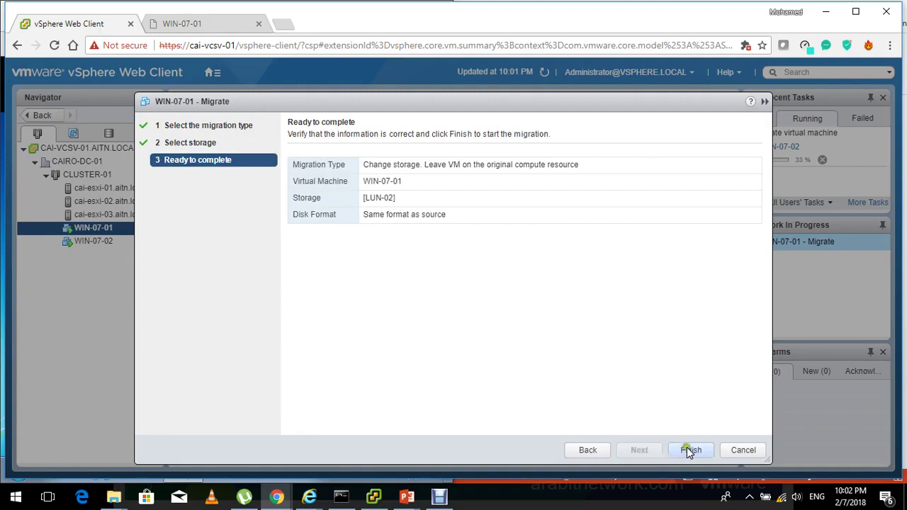
pyautogui.click(689, 450)
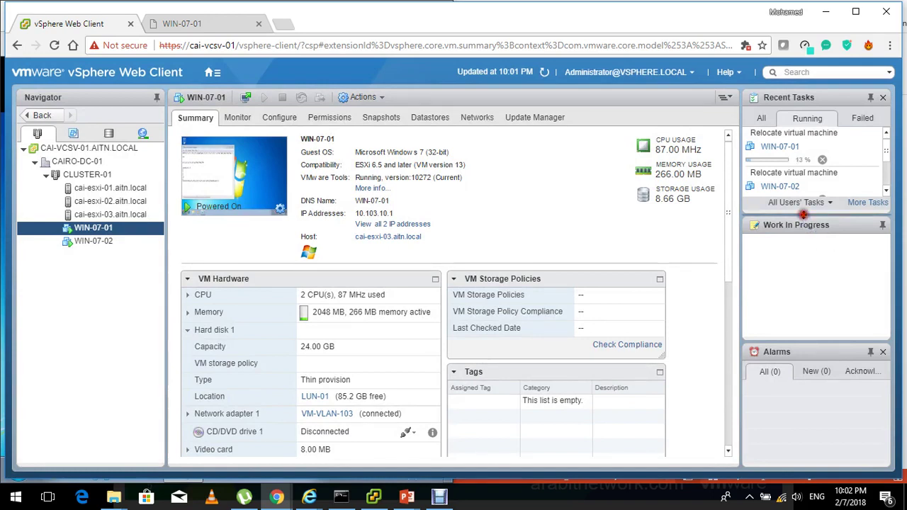
pyautogui.moveTo(804, 217); pyautogui.dragTo(813, 270)
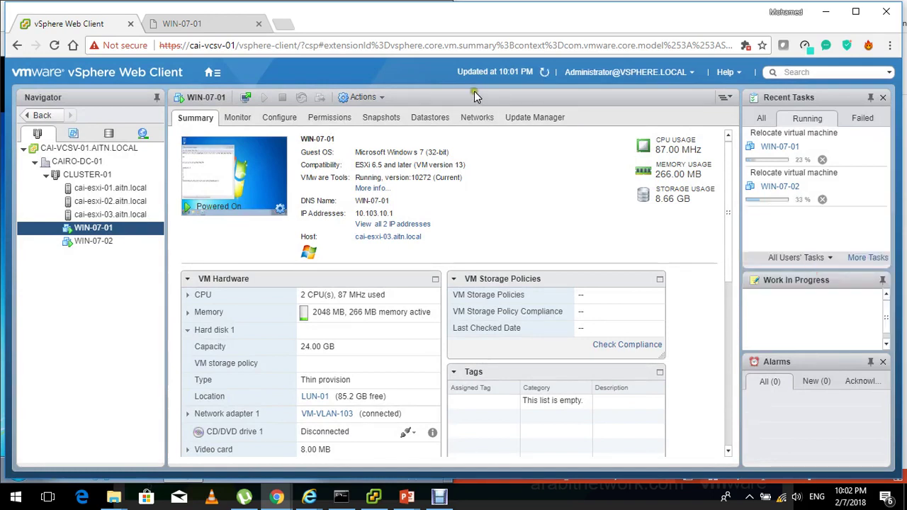
# Step: Move the WIN-07-02 console into the main browser window as a tab and switch to the WIN-07-01 console
pyautogui.hotkey('alt', 'Tab')
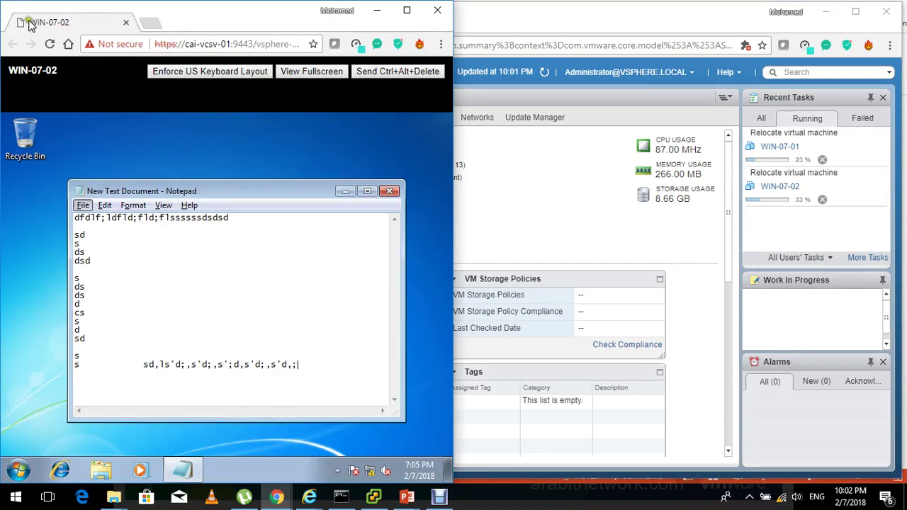
pyautogui.moveTo(71, 28); pyautogui.dragTo(296, 9)
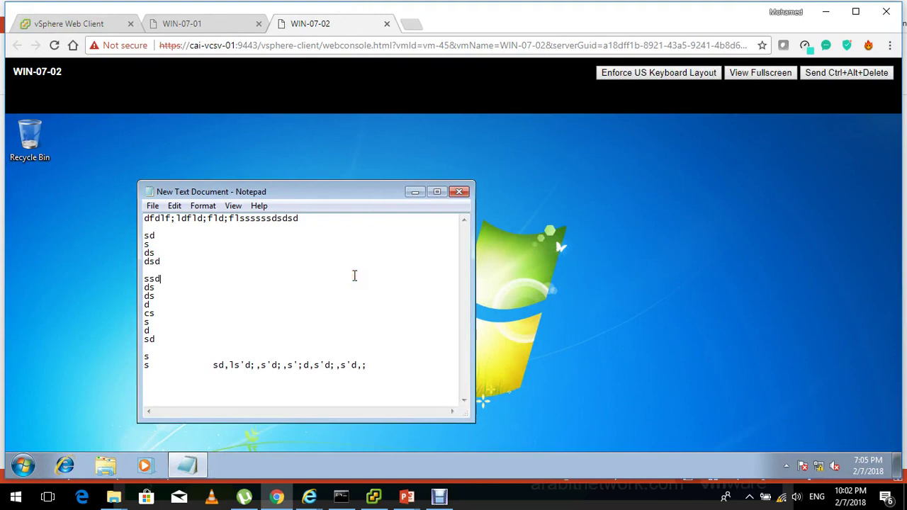
pyautogui.hotkey('ctrl', 'shift', 'Tab')
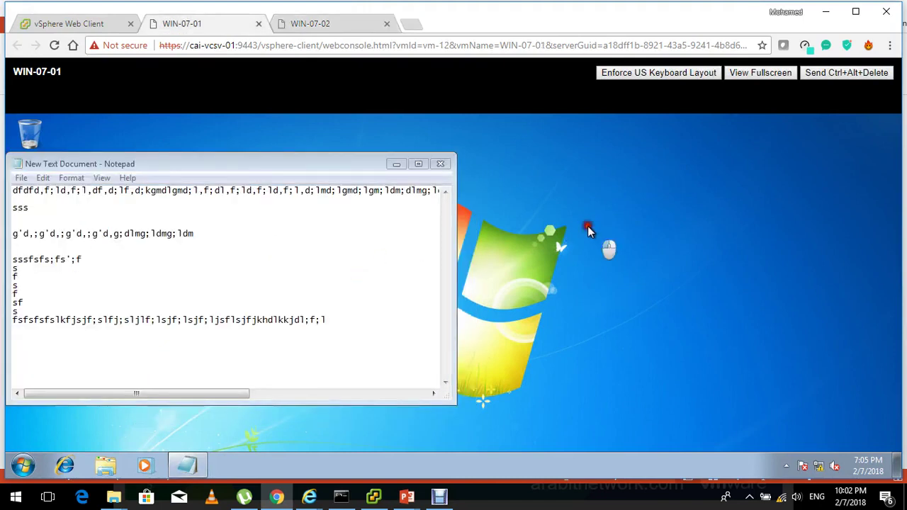
pyautogui.click(202, 287)
# Step: Examine the Relocate virtual machine task details and compare the guest desktops in the WIN-07-01 and WIN-07-02 consoles
pyautogui.hotkey('ctrl', 'shift', 'Tab')
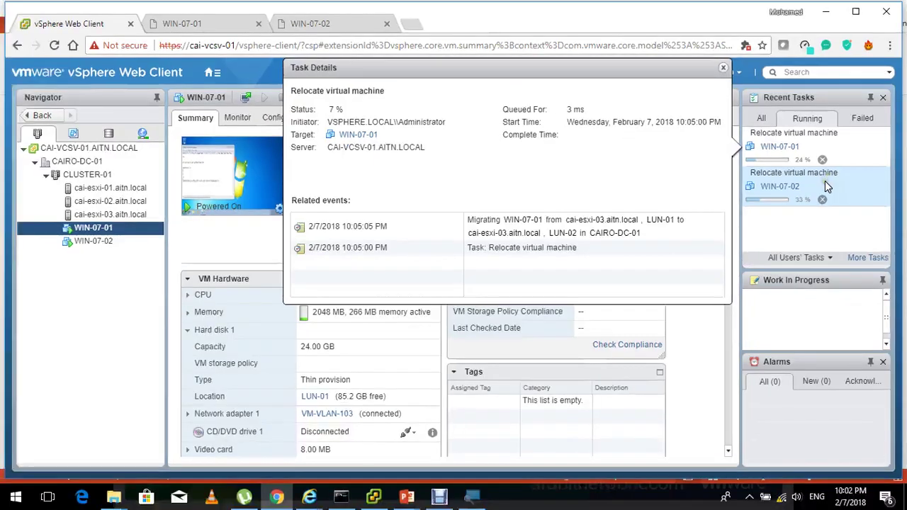
pyautogui.hotkey('ctrl', 'Tab')
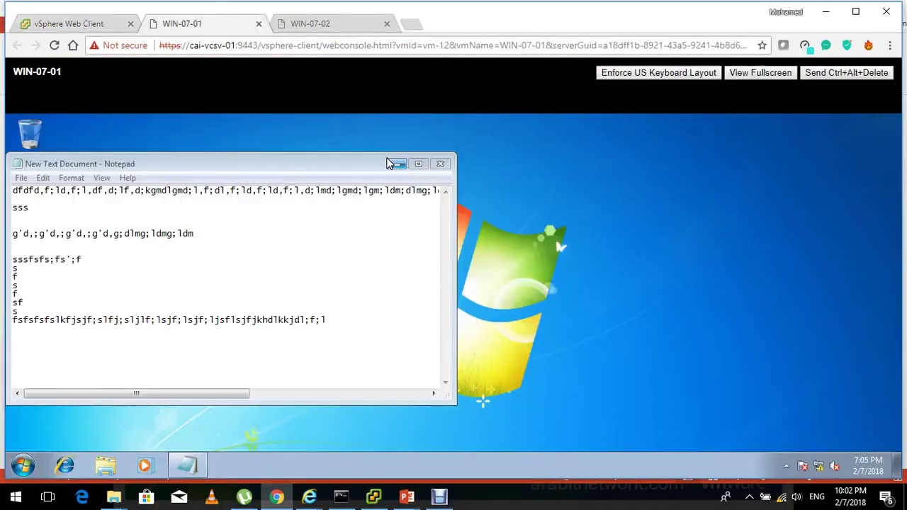
pyautogui.hotkey('ctrl', 'Tab')
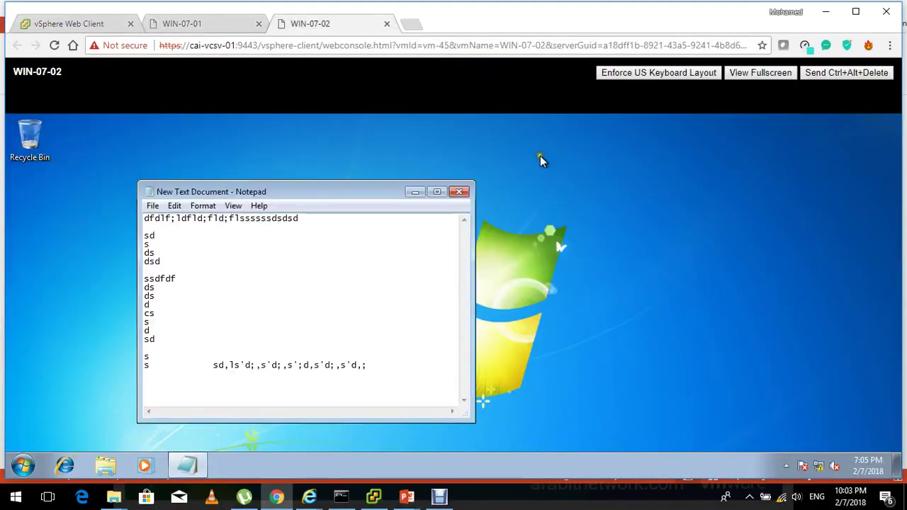
pyautogui.click(227, 26)
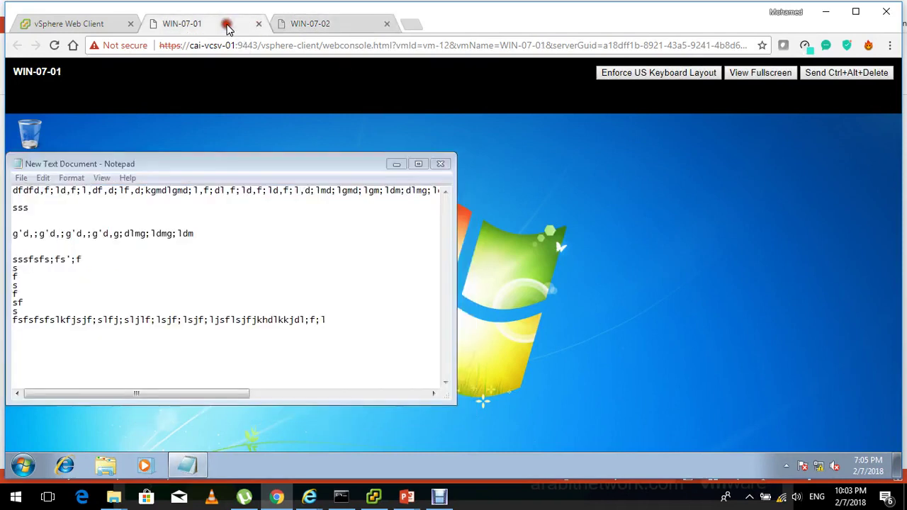
pyautogui.rightClick(543, 177)
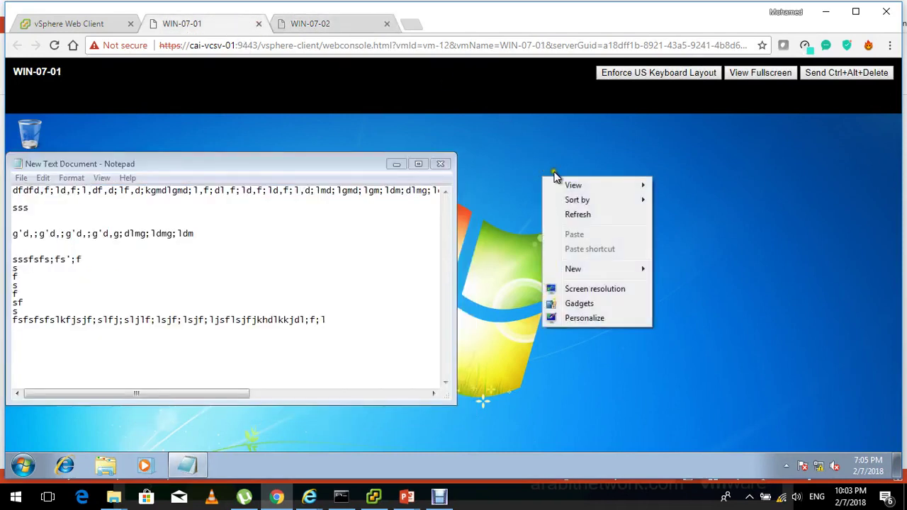
pyautogui.click(628, 290)
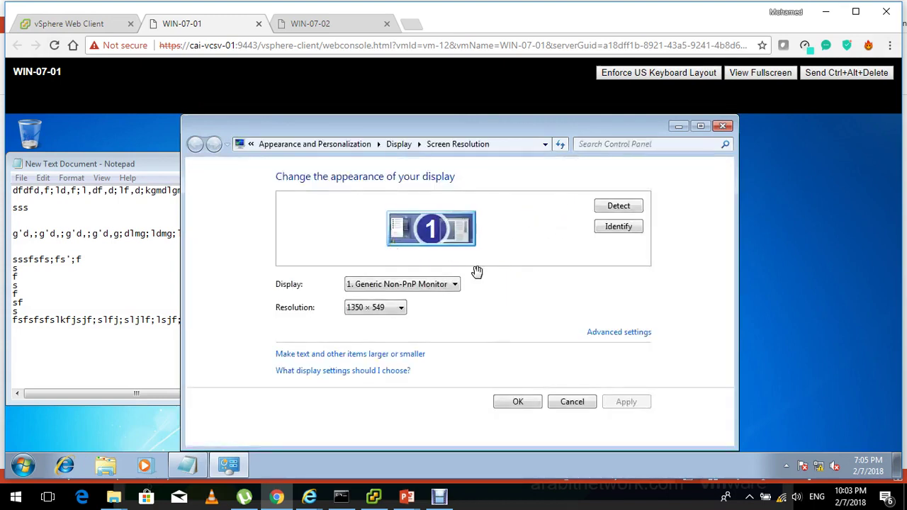
pyautogui.press('Escape')
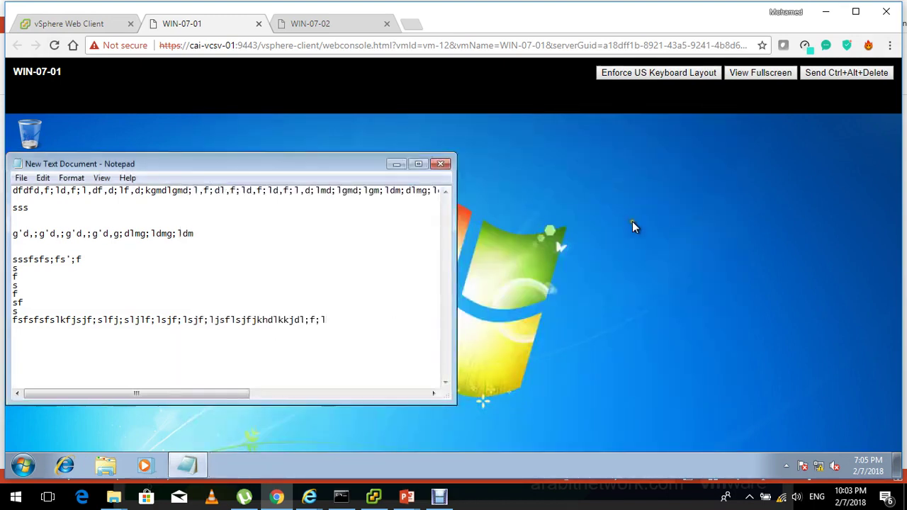
# Step: Apply the United States theme through the WIN-07-01 guest's Personalization settings and show its console full screen
pyautogui.rightClick(632, 221)
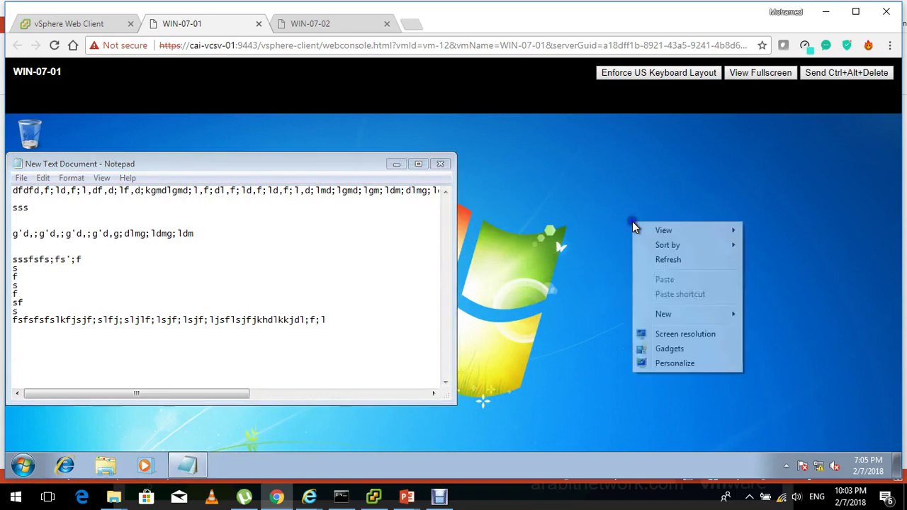
pyautogui.click(696, 364)
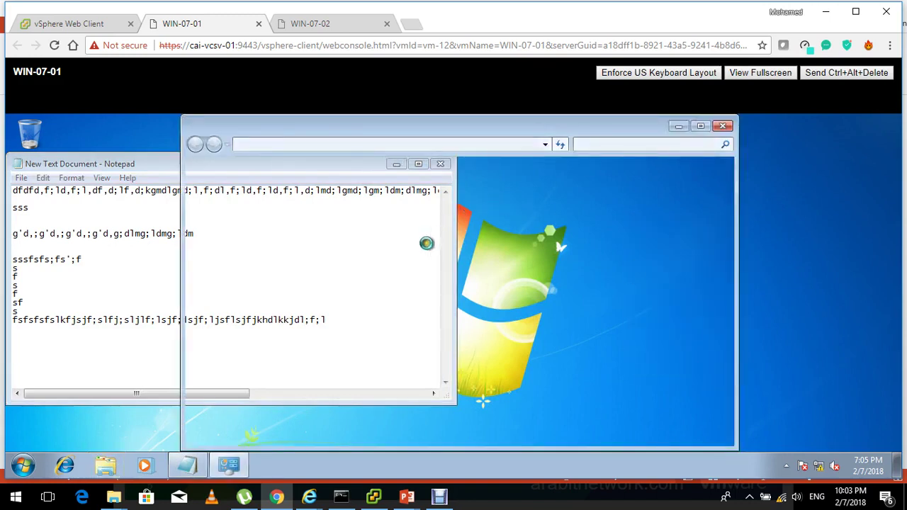
pyautogui.hotkey('ctrl', '1')
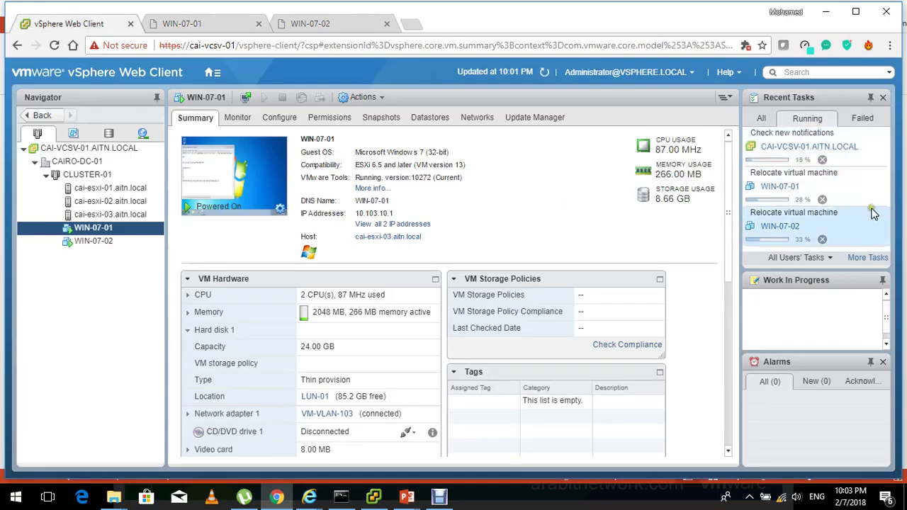
pyautogui.hotkey('ctrl', '2')
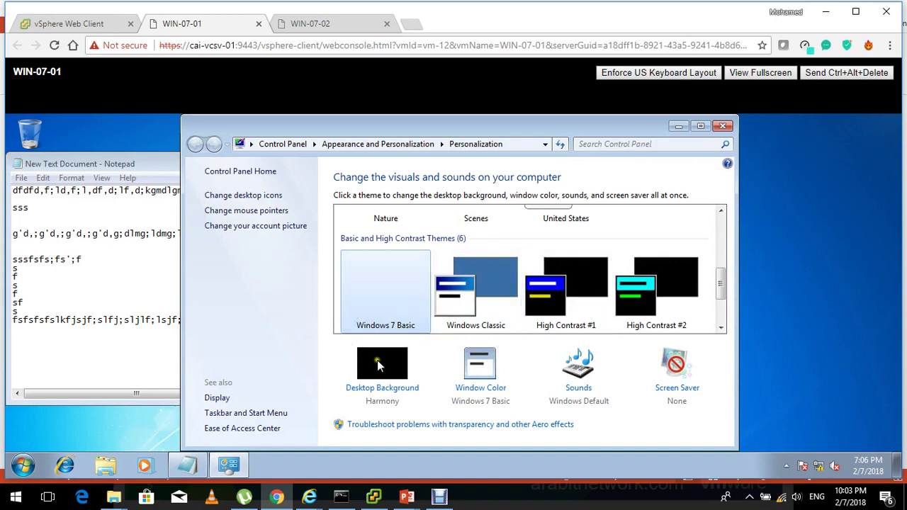
pyautogui.click(720, 259)
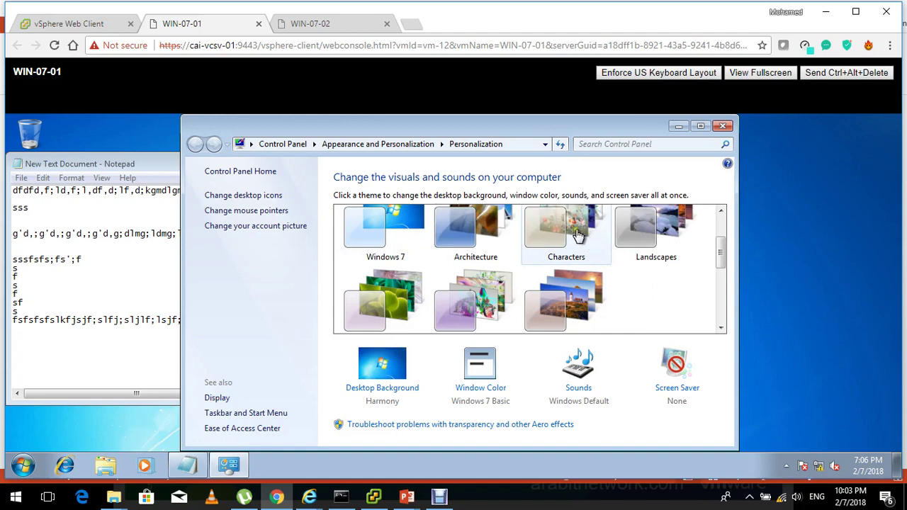
pyautogui.click(551, 301)
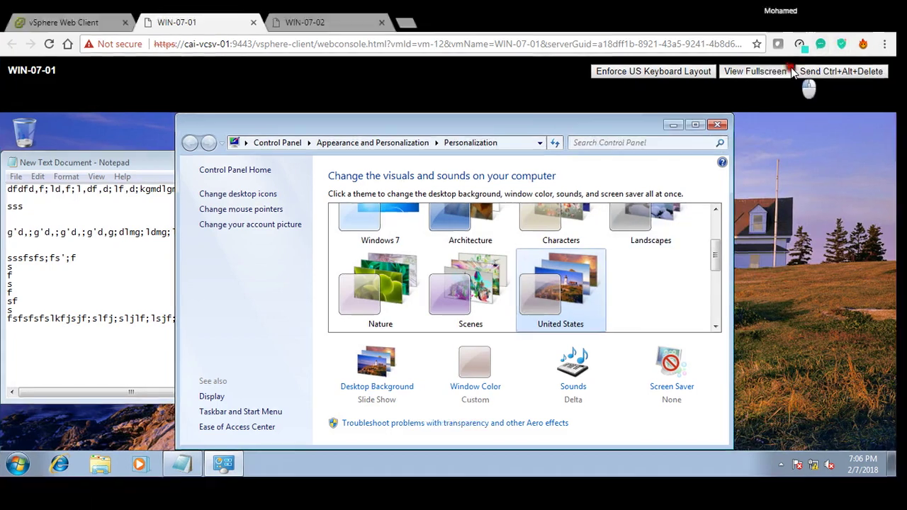
pyautogui.click(752, 72)
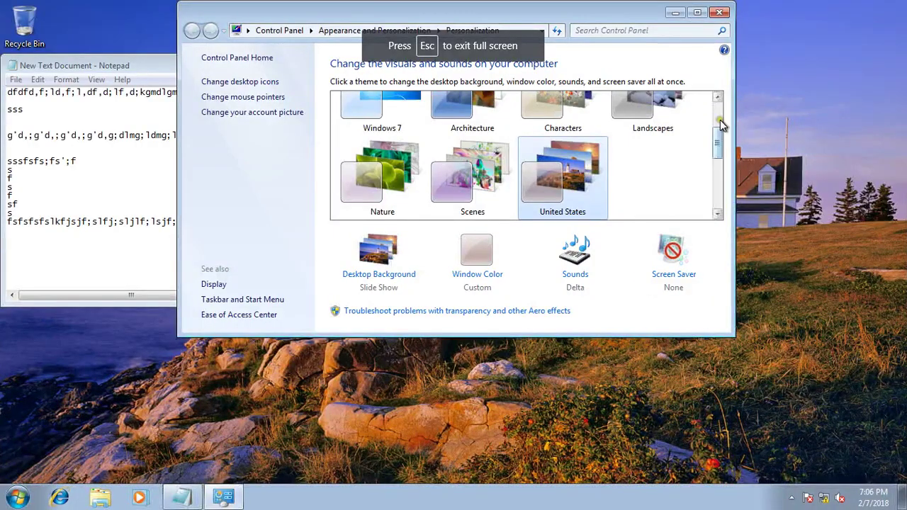
# Step: Close the Personalization window in the WIN-07-01 guest and move the Notepad window clear of the desktop icons
pyautogui.click(719, 12)
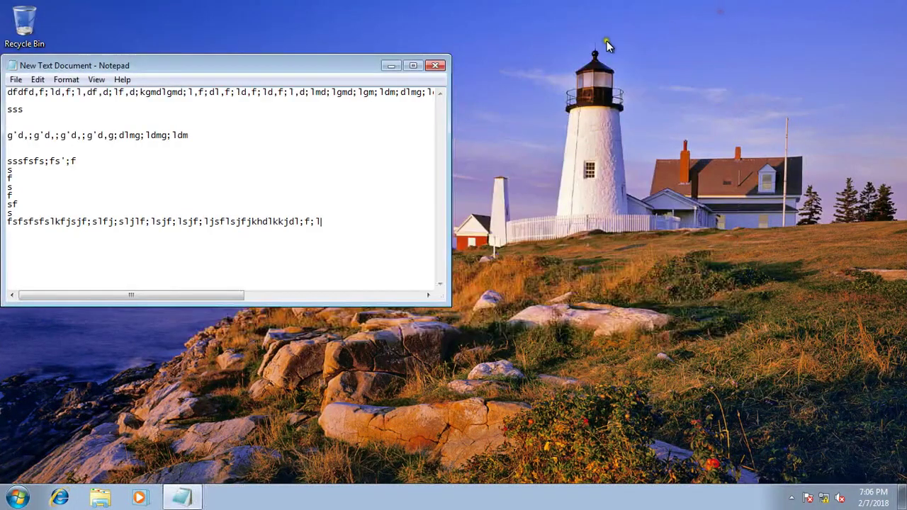
pyautogui.click(356, 139)
pyautogui.moveTo(318, 65); pyautogui.dragTo(743, 219)
pyautogui.click(10, 499)
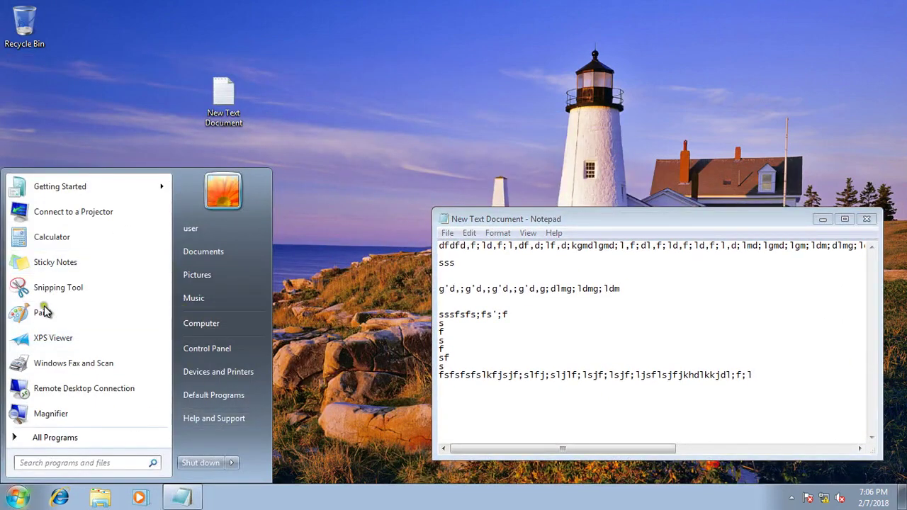
pyautogui.click(392, 126)
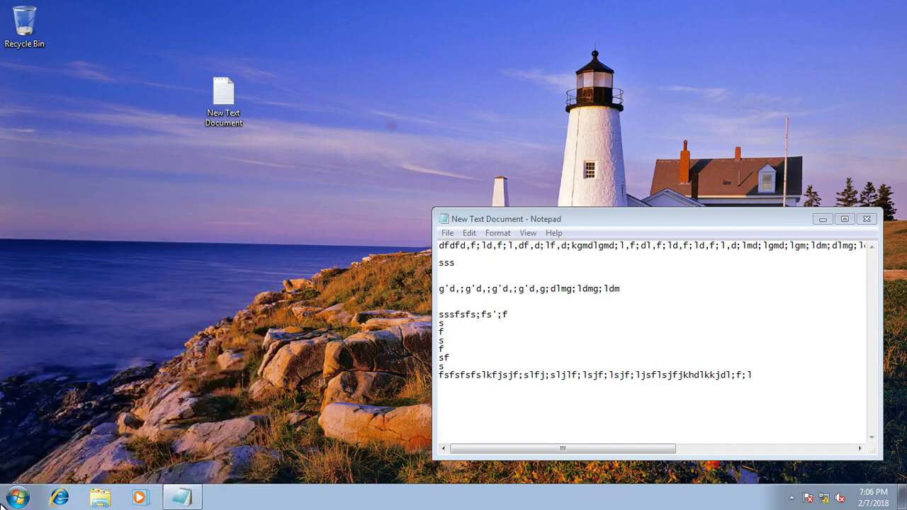
# Step: Look up "c:" from the WIN-07-01 guest's Start menu, open the Users folder, and leave the full-screen console
pyautogui.press('super')
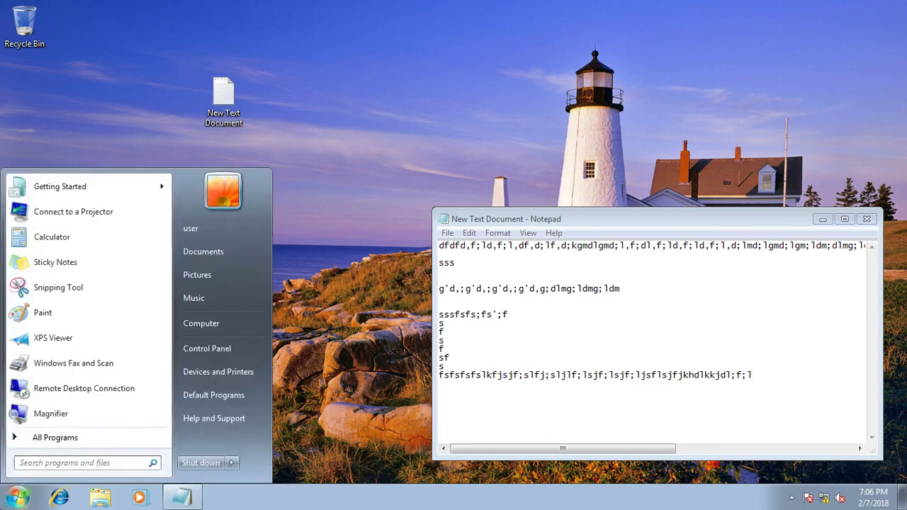
pyautogui.write('c:')
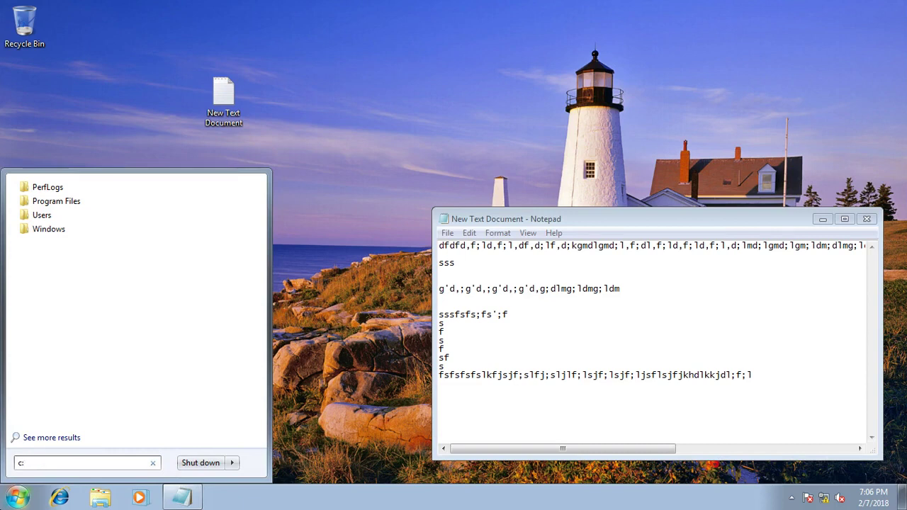
pyautogui.press('Down')
pyautogui.press('Down')
pyautogui.press('Down')
pyautogui.press('Return')
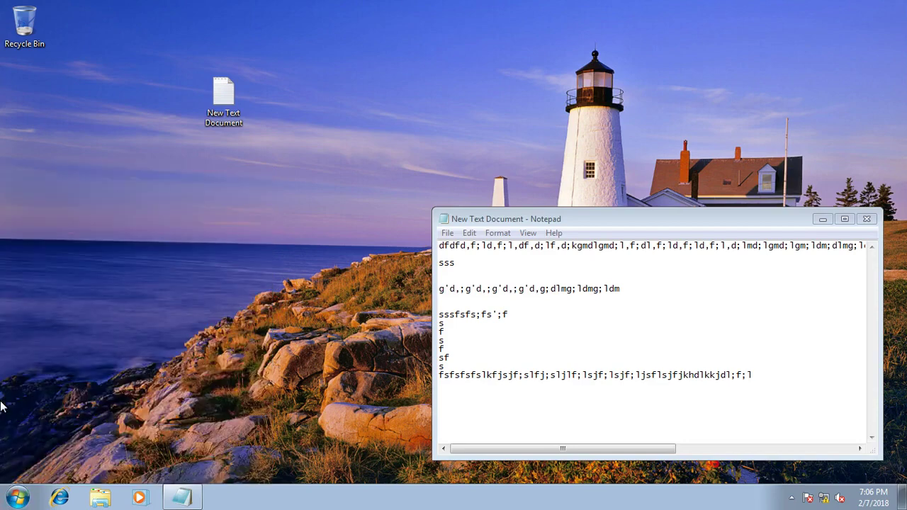
pyautogui.press('Escape')
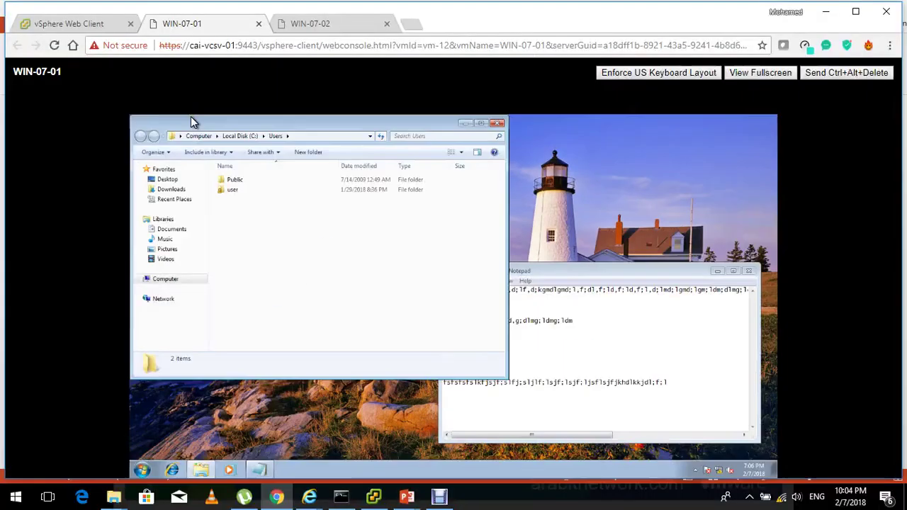
# Step: Switch to the WIN-07-02 console and enlarge the guest's Notepad window upward
pyautogui.hotkey('ctrl', 'shift', 'Tab')
pyautogui.hotkey('ctrl', 'shift', 'Tab')
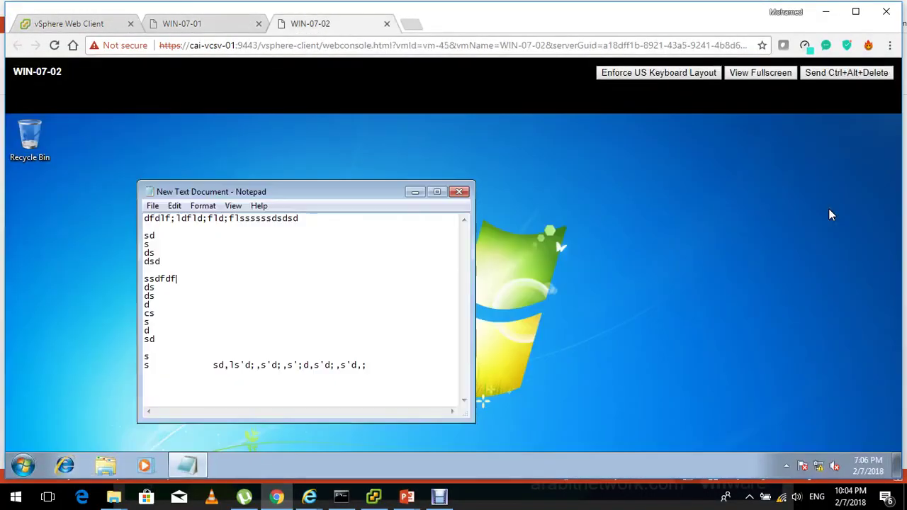
pyautogui.moveTo(341, 183); pyautogui.dragTo(588, 138)
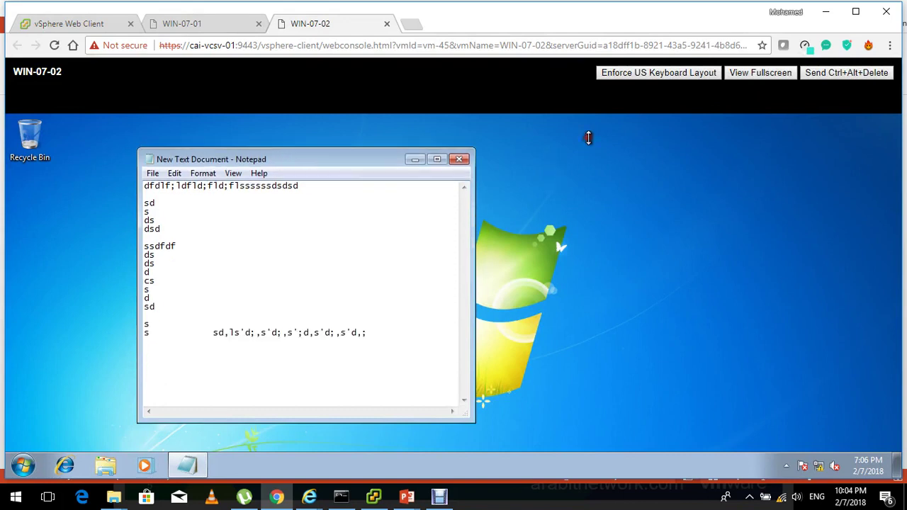
# Step: Open Computer in the WIN-07-02 guest and browse into Local Disk (C:)
pyautogui.click(23, 464)
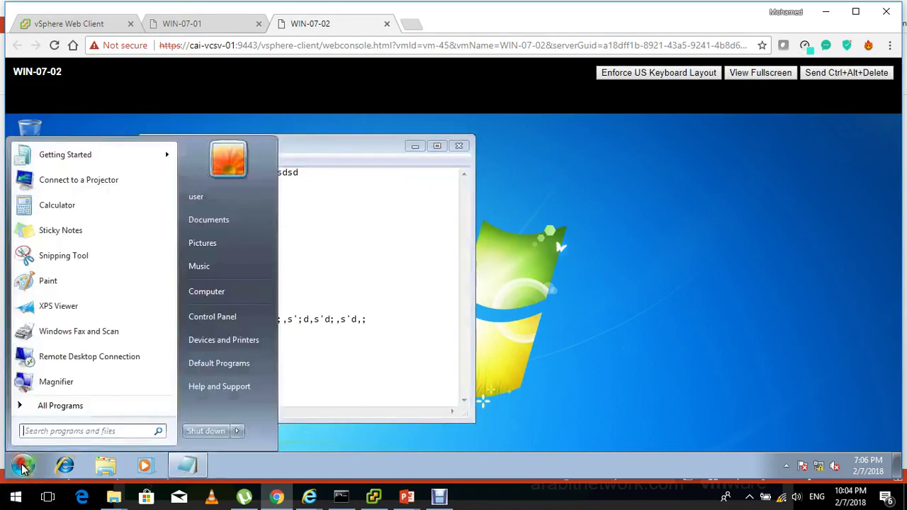
pyautogui.click(234, 294)
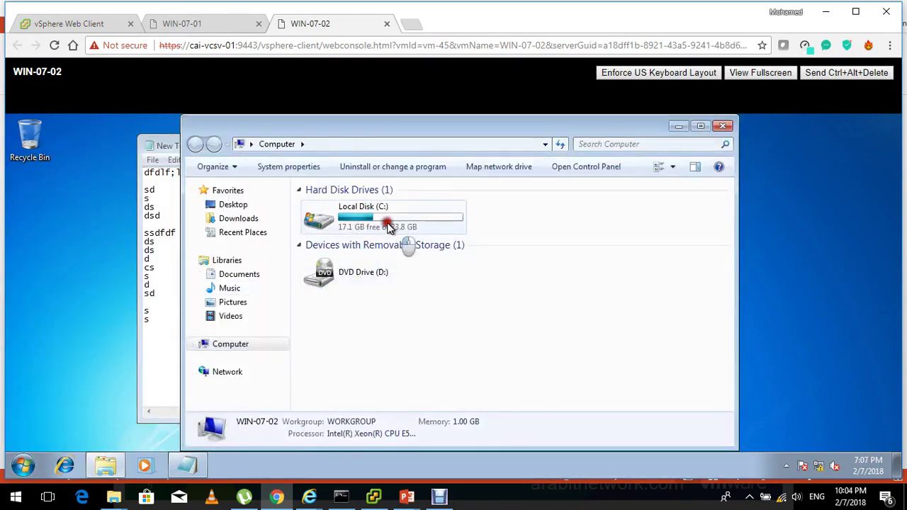
pyautogui.click(388, 226)
pyautogui.doubleClick(388, 227)
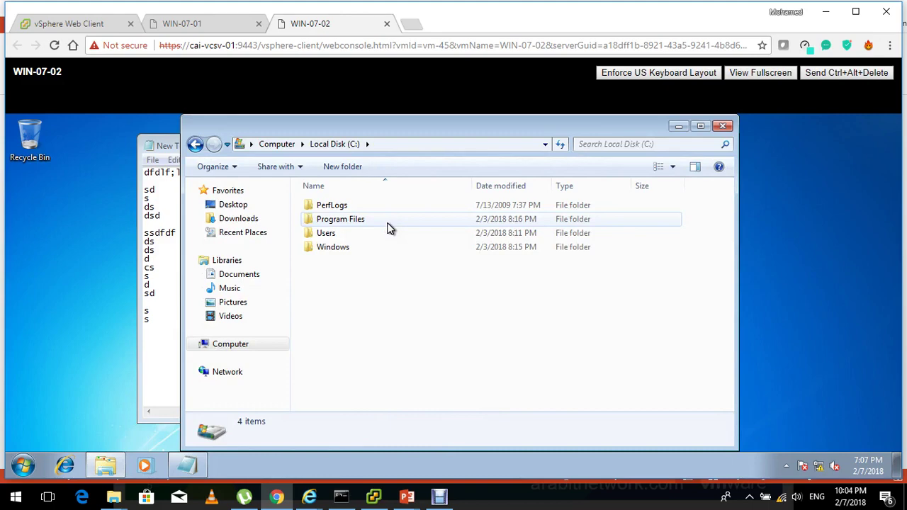
# Step: Check the running relocation tasks in the vSphere Web Client, and move the Users folder window off the WIN-07-01 guest's desktop icons
pyautogui.hotkey('ctrl', 'shift', 'Tab')
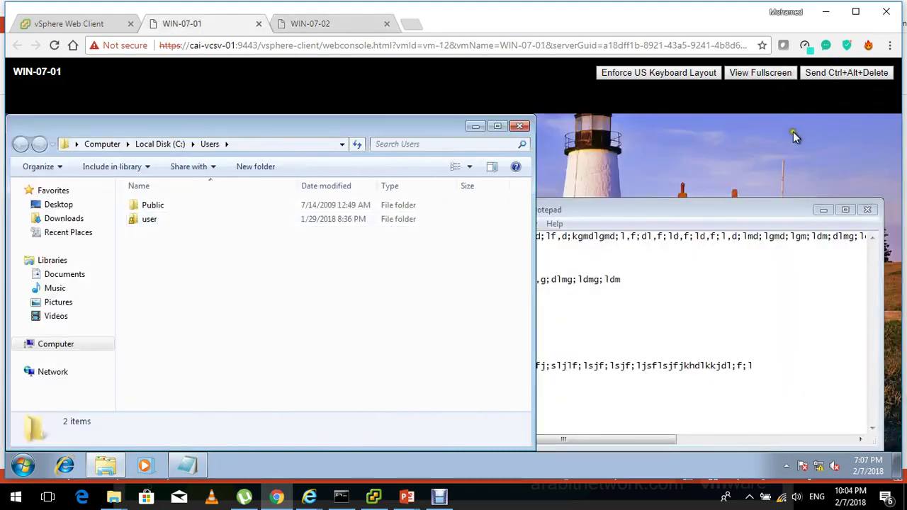
pyautogui.hotkey('ctrl', 'shift', 'Tab')
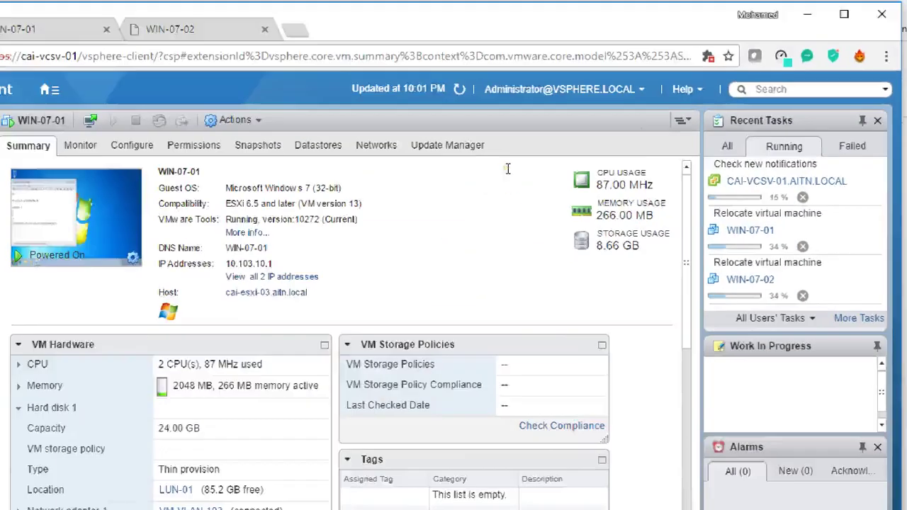
pyautogui.hotkey('ctrl', 'Tab')
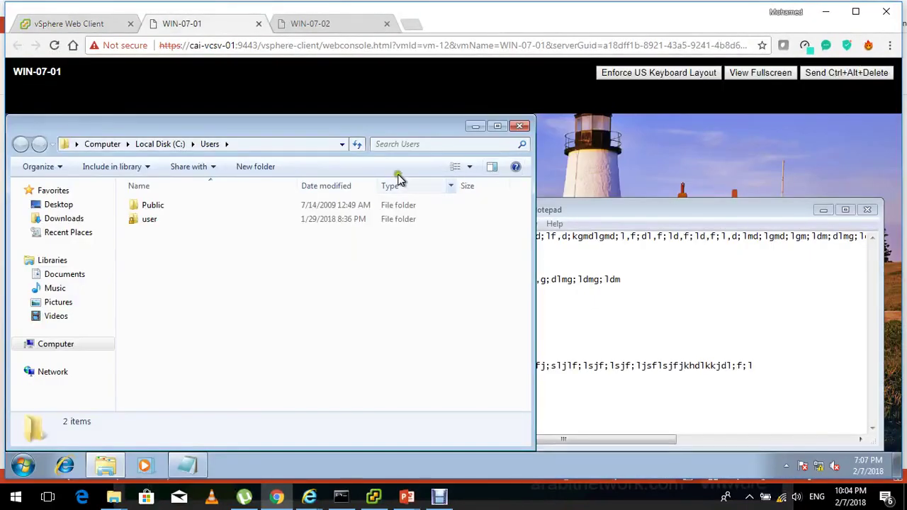
pyautogui.moveTo(383, 131); pyautogui.dragTo(674, 152)
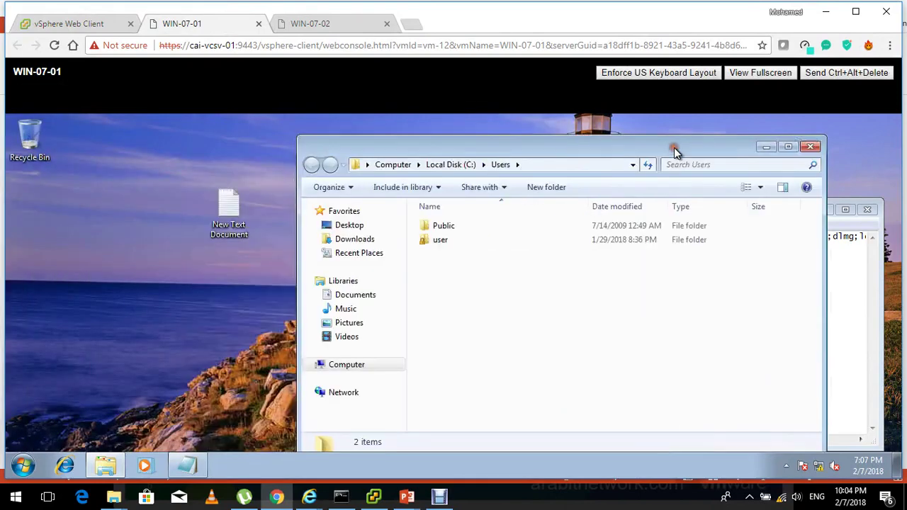
# Step: In the WIN-07-02 console, move the Local Disk (C:) window off Notepad and shift the Notepad window slightly
pyautogui.hotkey('ctrl', 'Tab')
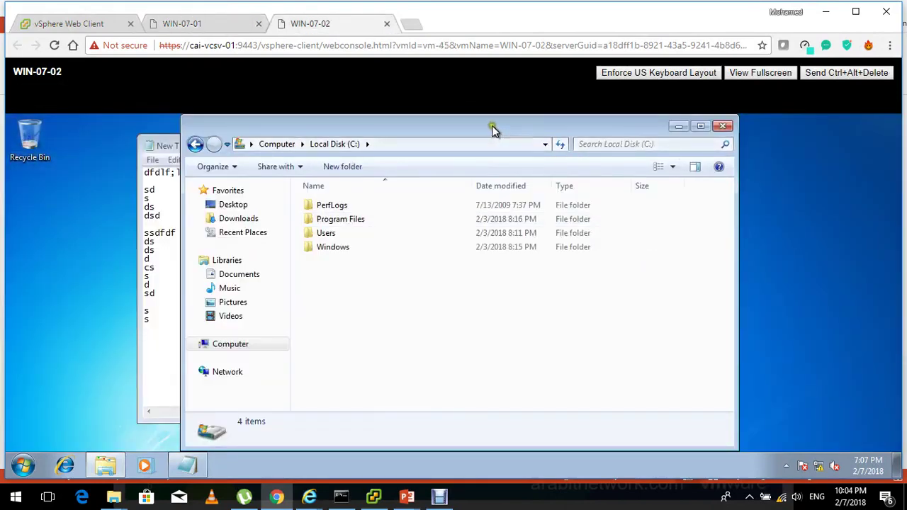
pyautogui.moveTo(494, 130); pyautogui.dragTo(708, 236)
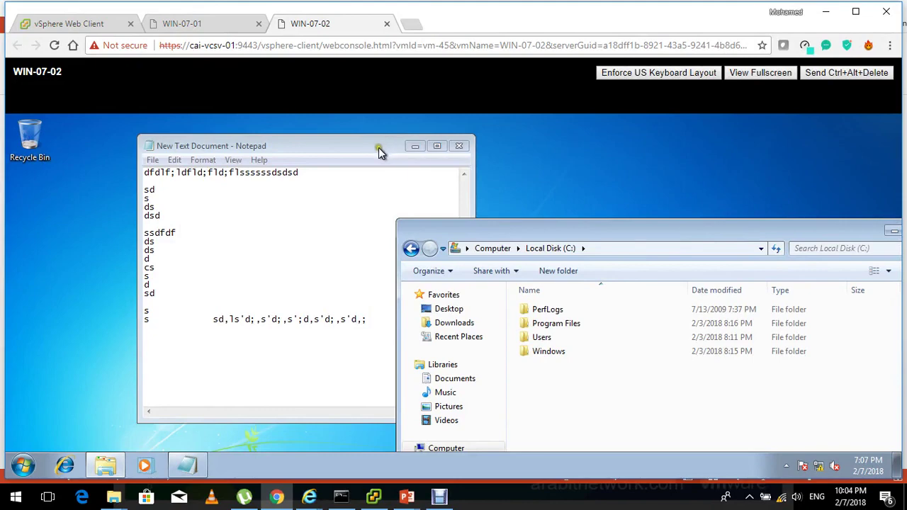
pyautogui.moveTo(378, 148); pyautogui.dragTo(357, 158)
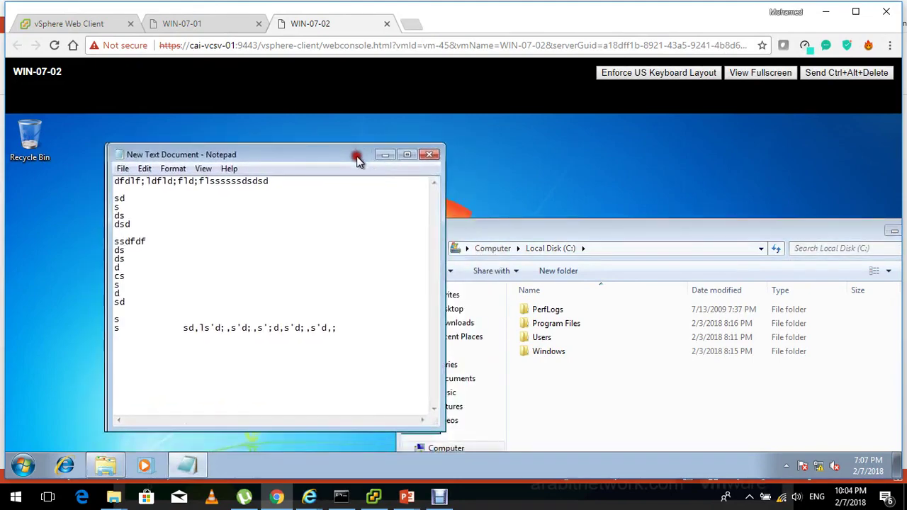
# Step: Return to WIN-07-01's summary in the vSphere Web Client and check the progress of both Relocate virtual machine tasks
pyautogui.hotkey('ctrl', 'shift', 'Tab')
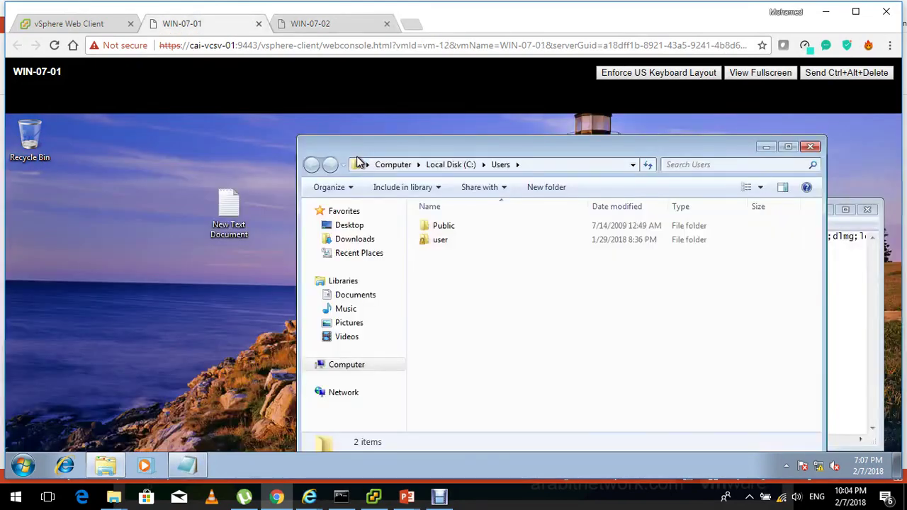
pyautogui.hotkey('ctrl', 'shift', 'Tab')
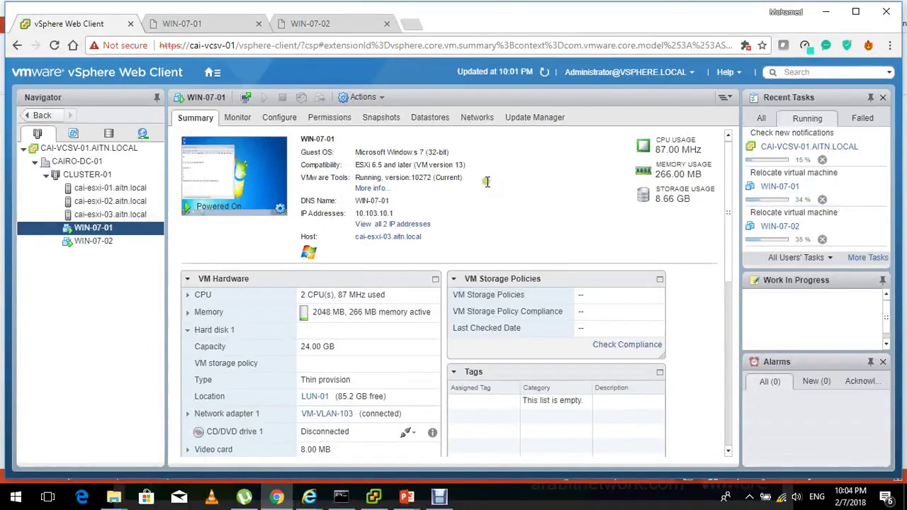
pyautogui.click(411, 297)
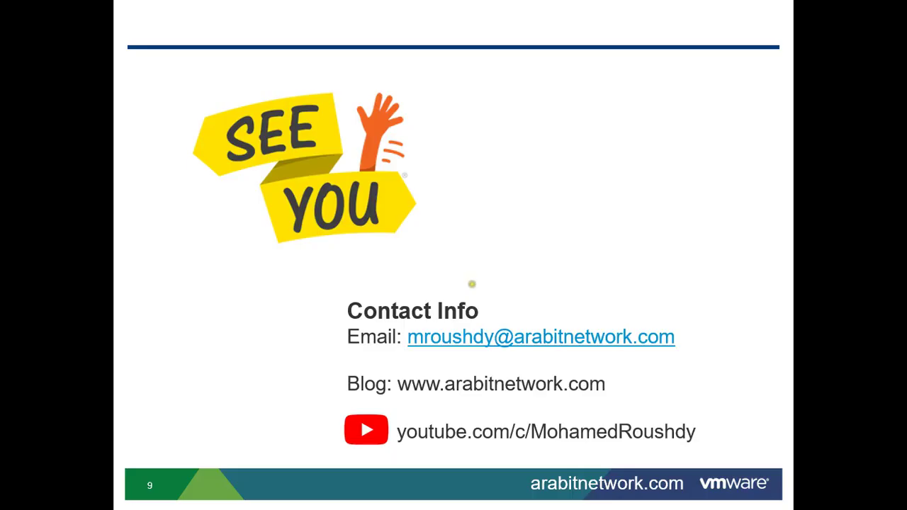